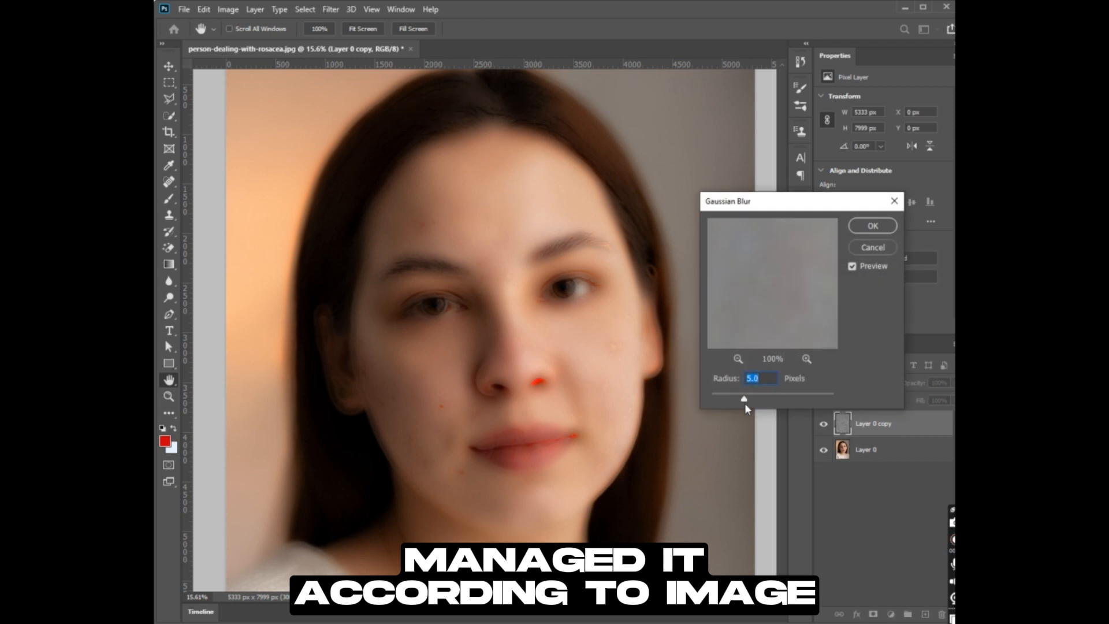
# - Apply Gaussian Blur with a 5.4-pixel radius to Layer 0 copy and add an inverted black layer mask to it
pyautogui.moveTo(766, 400); pyautogui.dragTo(769, 400)
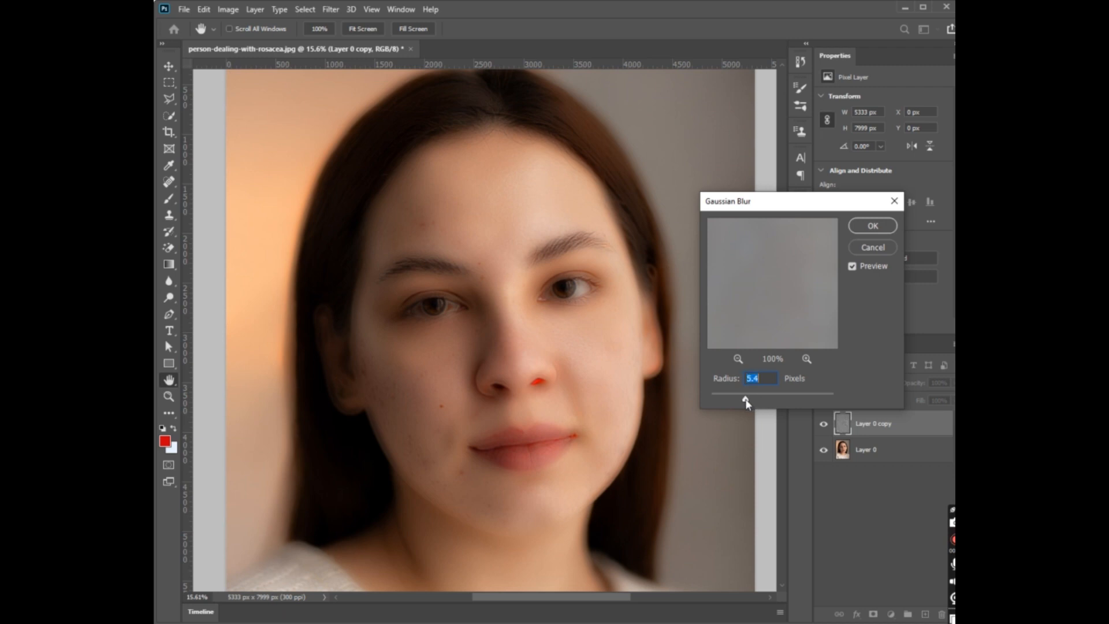
pyautogui.click(873, 226)
pyautogui.press('b')
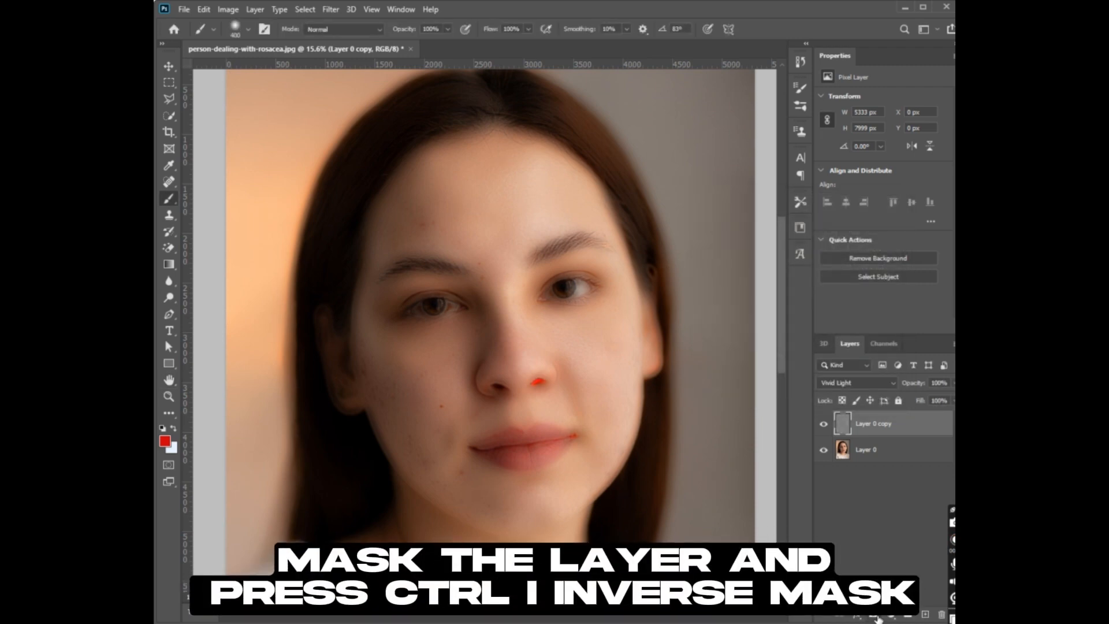
pyautogui.click(878, 617)
pyautogui.hotkey('ctrl', 'i')
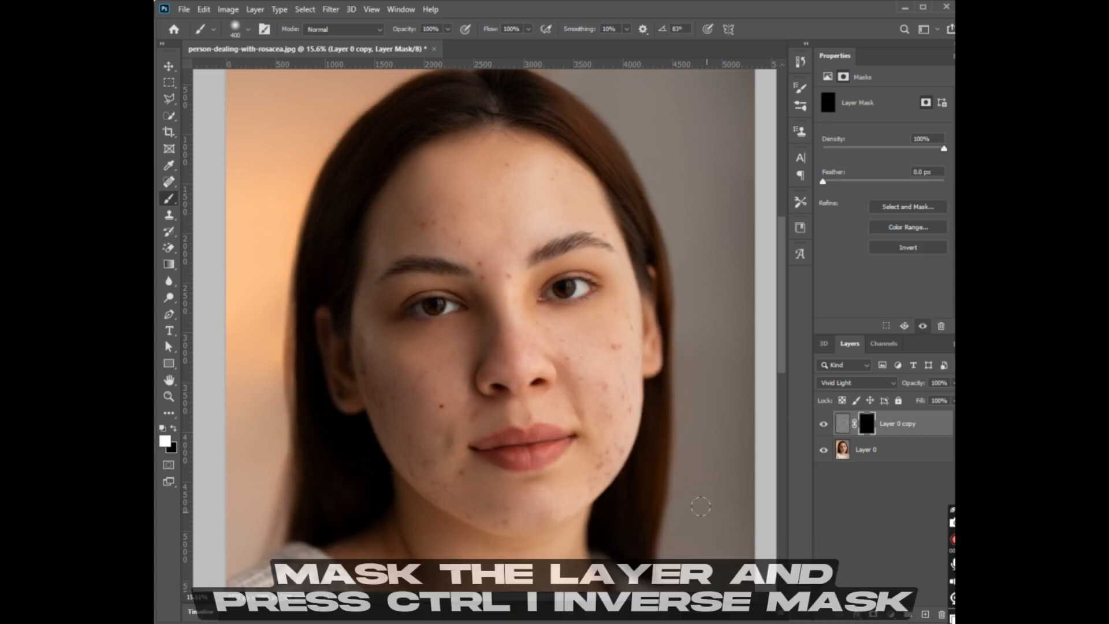
# - Paint white on the layer mask with a 250-size brush to smooth the cheek on the right side of the photo
pyautogui.scroll(6, 583, 329)
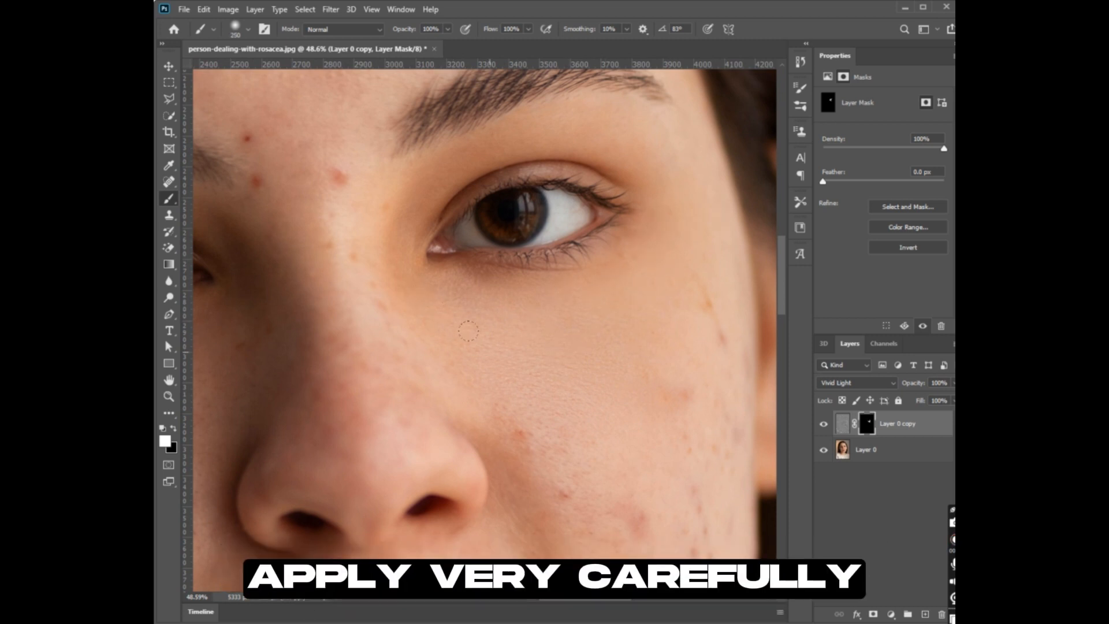
pyautogui.moveTo(639, 338); pyautogui.dragTo(545, 289)
pyautogui.moveTo(614, 252); pyautogui.dragTo(601, 303)
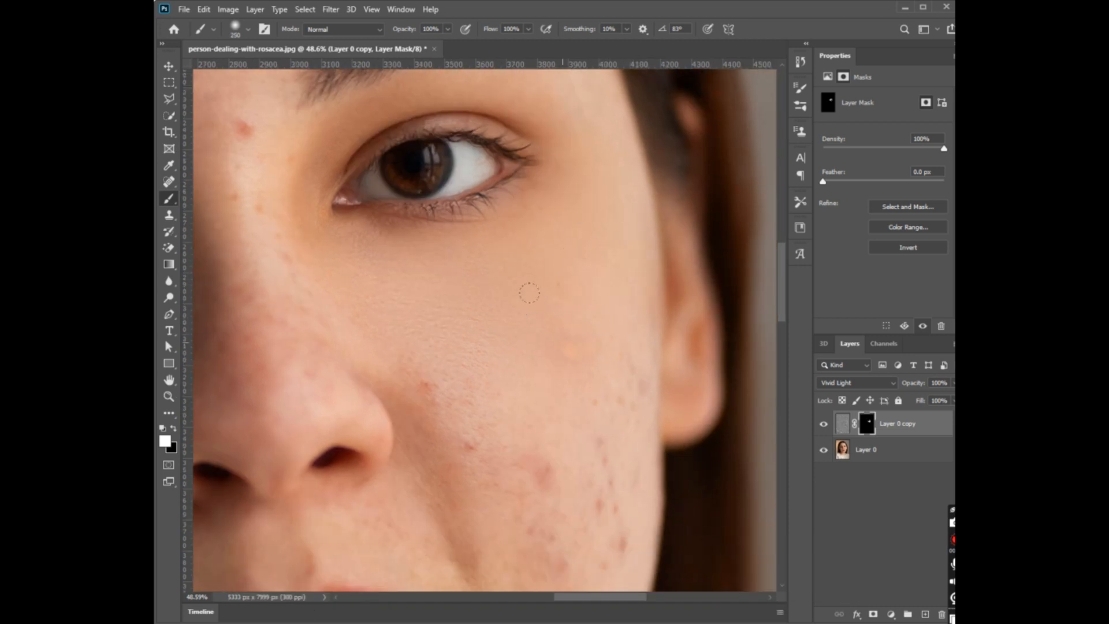
pyautogui.scroll(-3, 578, 358)
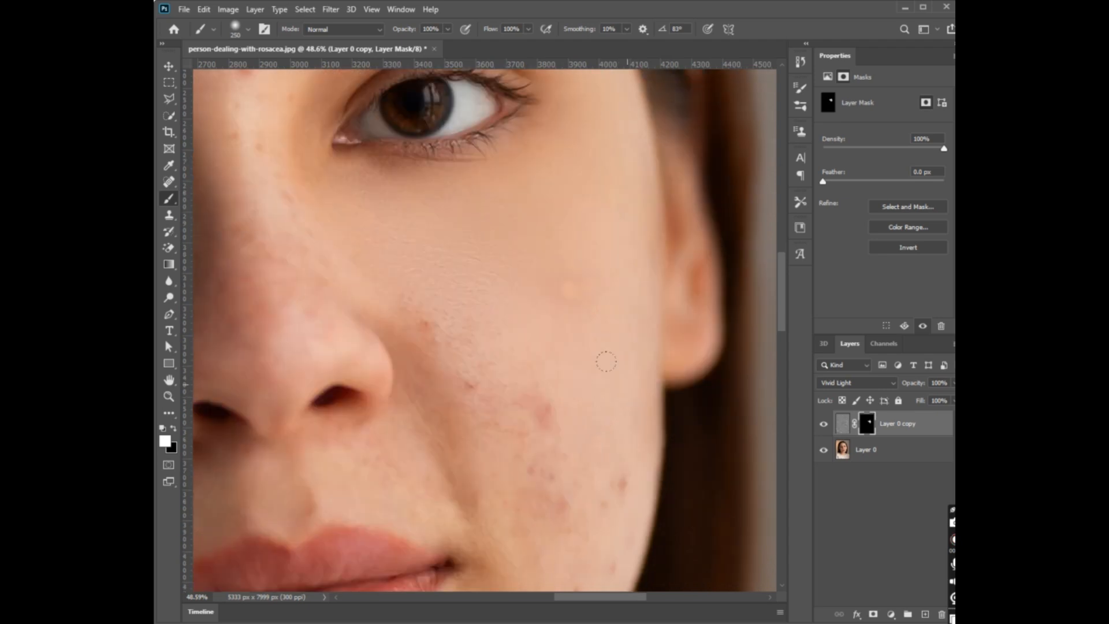
pyautogui.moveTo(584, 469)
pyautogui.mouseDown()
pyautogui.moveTo(557, 486)
pyautogui.moveTo(541, 466)
pyautogui.mouseUp()
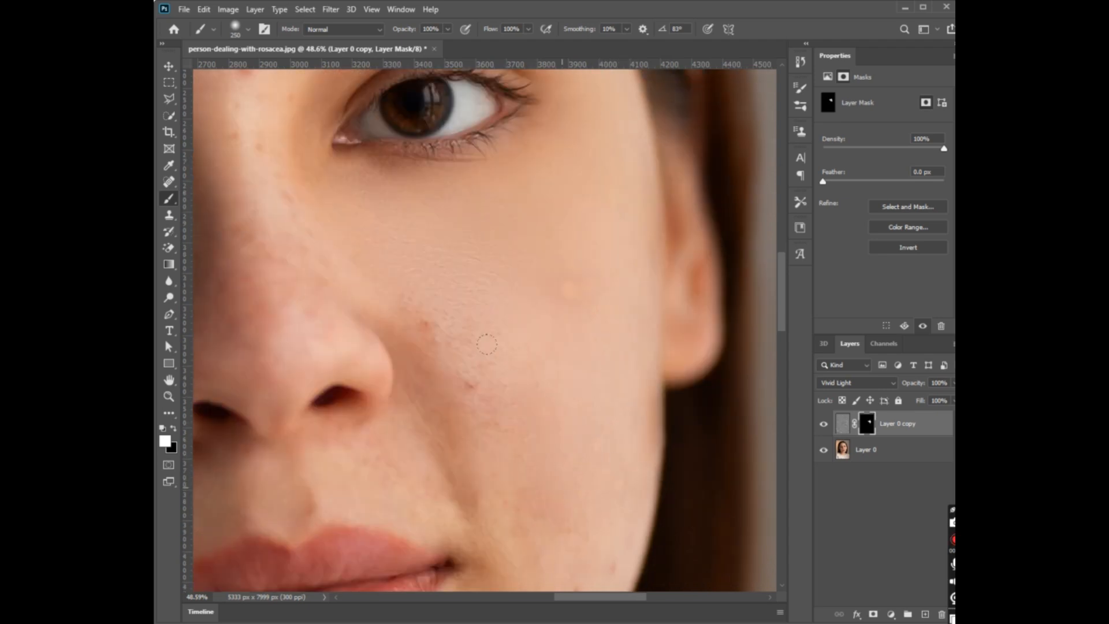
pyautogui.scroll(3, 487, 344)
# - Paint white on the mask over the blemishes along the photo's right jaw and across the chin below the lips
pyautogui.scroll(-9, 579, 502)
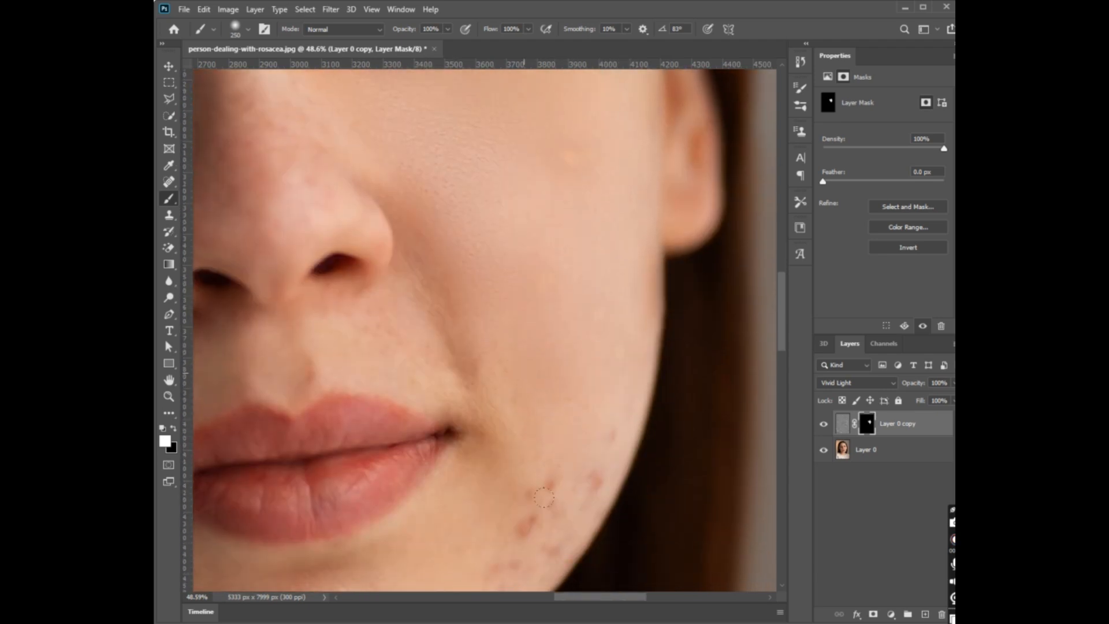
pyautogui.scroll(-9, 580, 396)
pyautogui.hscroll(-4, 574, 313)
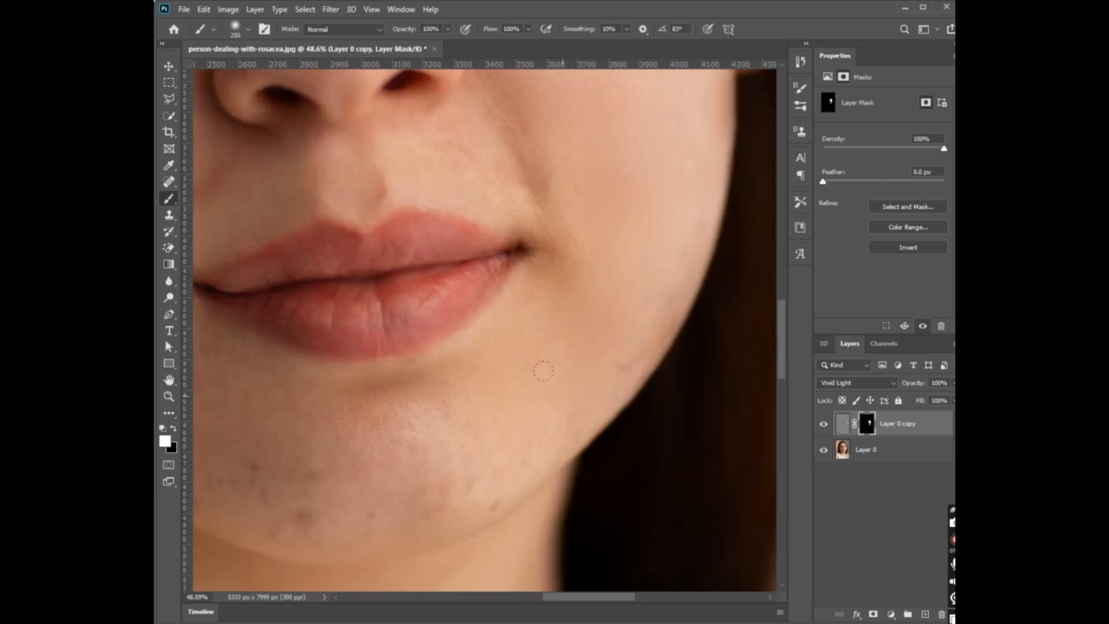
pyautogui.scroll(-3, 597, 334)
pyautogui.hscroll(-4, 597, 334)
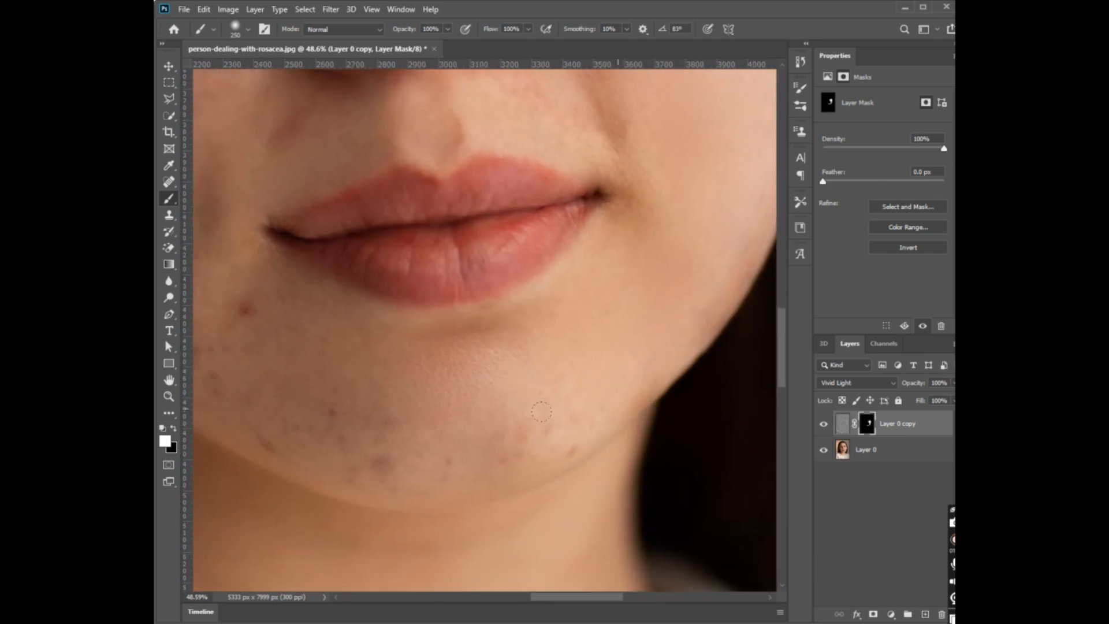
pyautogui.hscroll(-9, 383, 509)
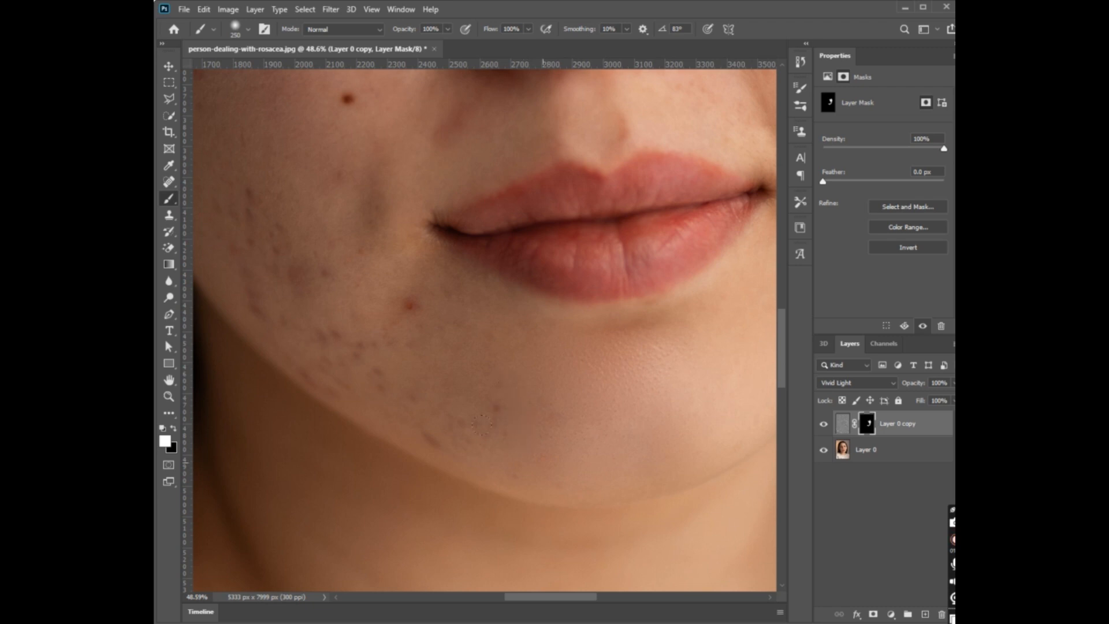
pyautogui.hscroll(-3, 482, 425)
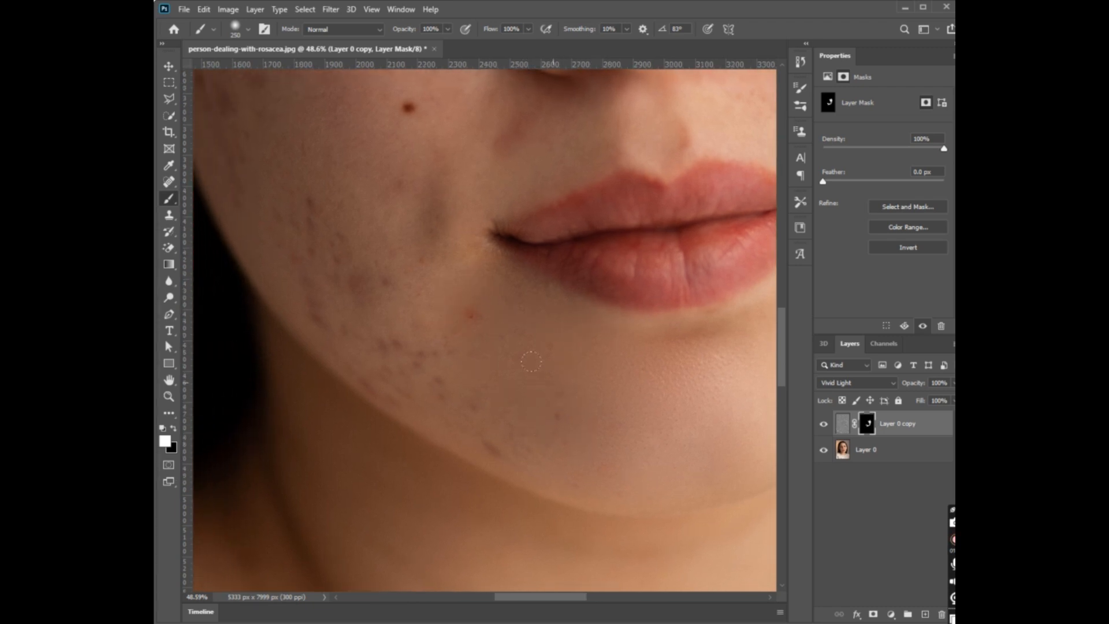
# - Paint white on the mask over the jawline and lower cheek on the left side of the photo
pyautogui.scroll(3, 531, 361)
pyautogui.hscroll(-9, 531, 361)
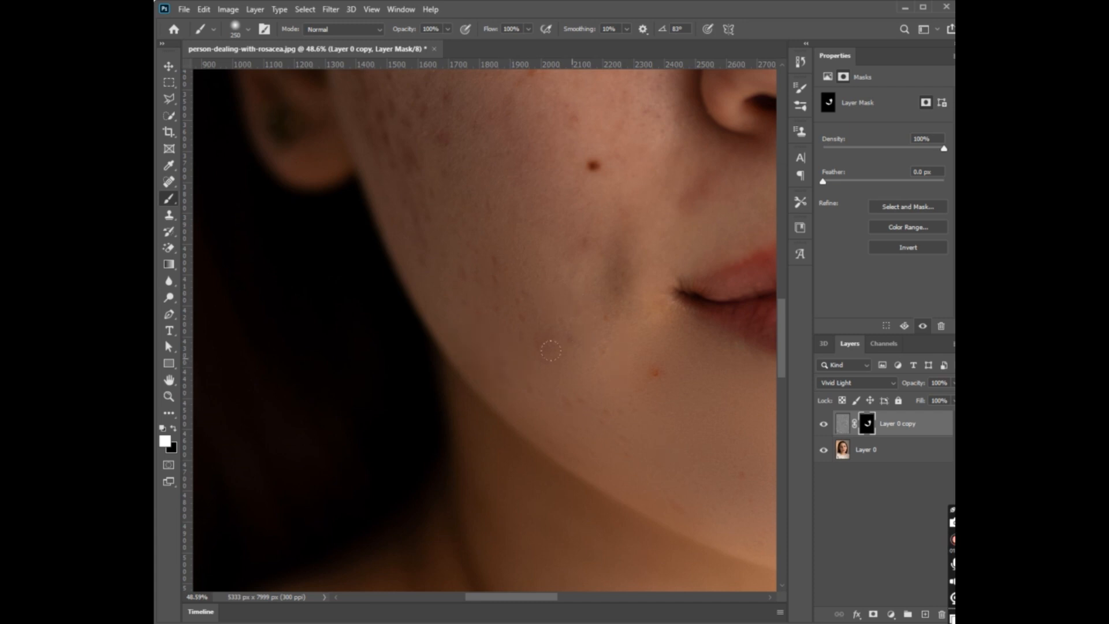
pyautogui.scroll(-5, 554, 349)
pyautogui.moveTo(558, 307); pyautogui.dragTo(473, 396)
pyautogui.scroll(2, 539, 382)
pyautogui.moveTo(578, 380); pyautogui.dragTo(641, 303)
pyautogui.scroll(3, 506, 464)
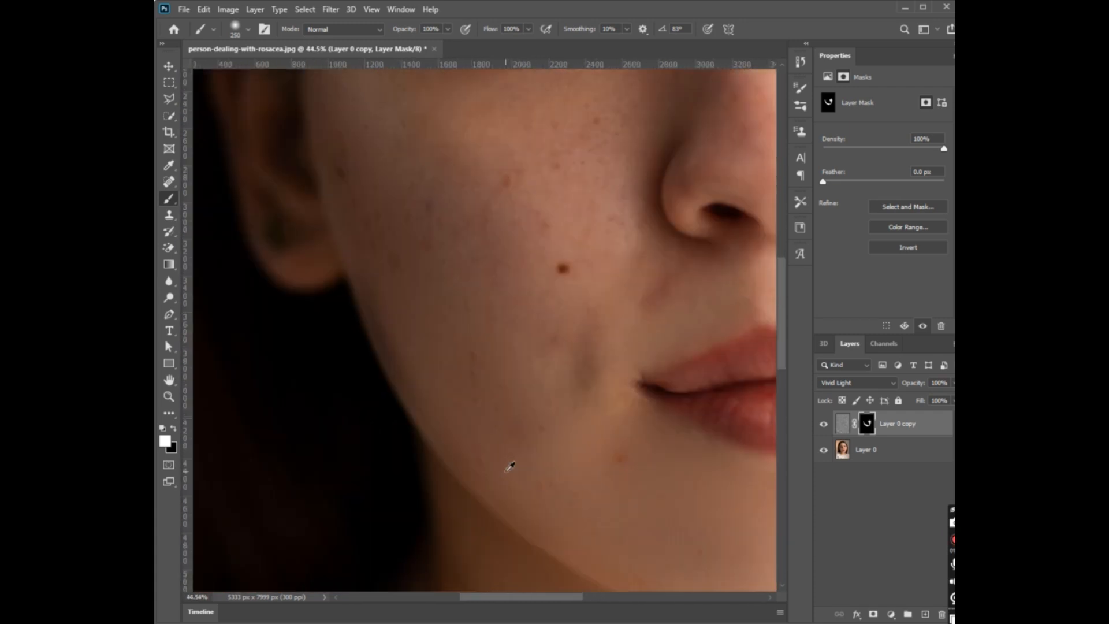
# - Paint white on the mask over the photo's left cheek, from the jaw up to the skin under the eye
pyautogui.scroll(4, 461, 428)
pyautogui.scroll(1, 451, 404)
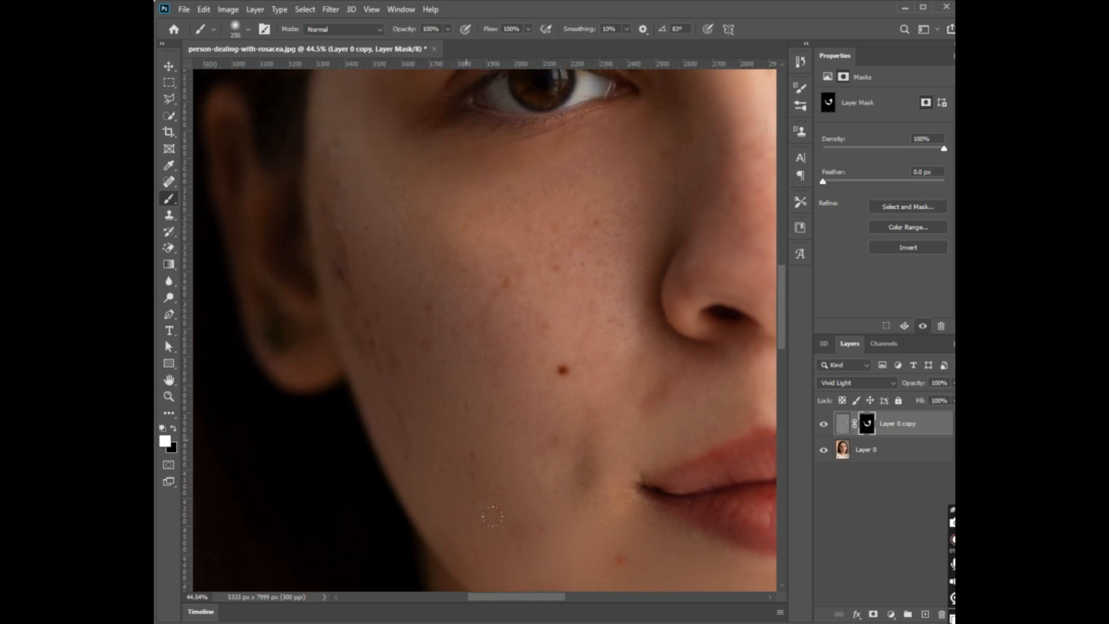
pyautogui.scroll(2, 479, 341)
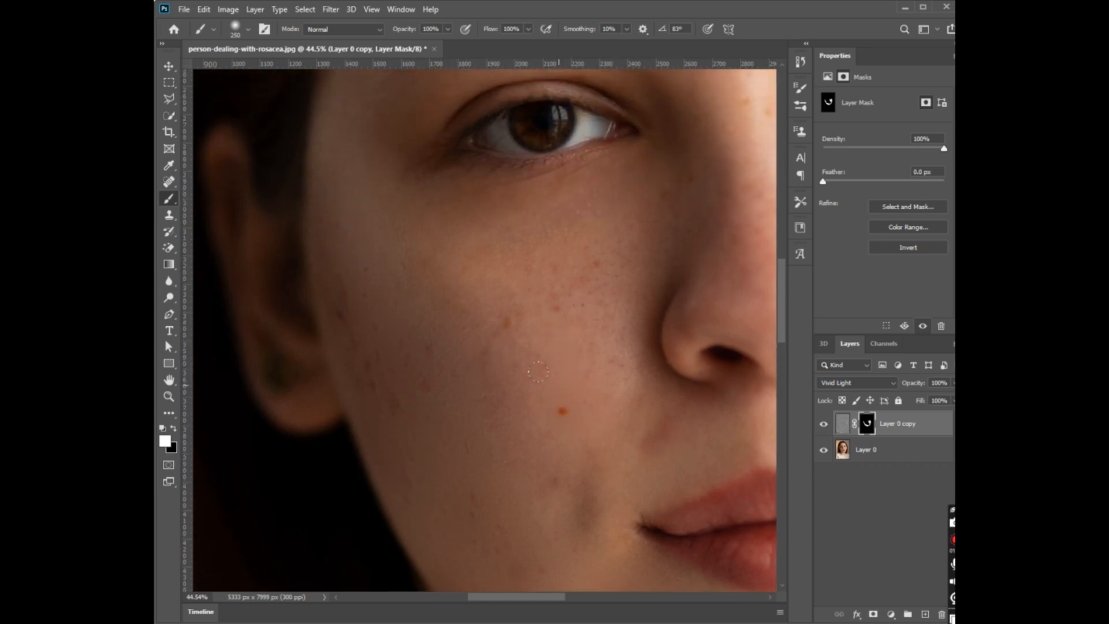
pyautogui.scroll(4, 560, 297)
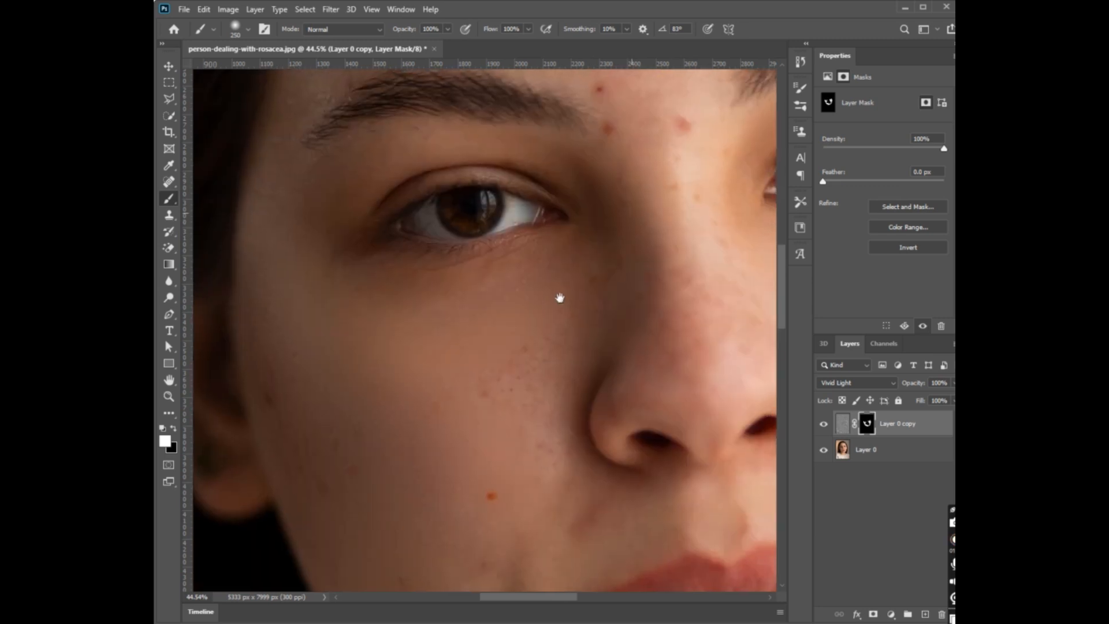
pyautogui.scroll(3, 511, 238)
pyautogui.scroll(-3, 272, 332)
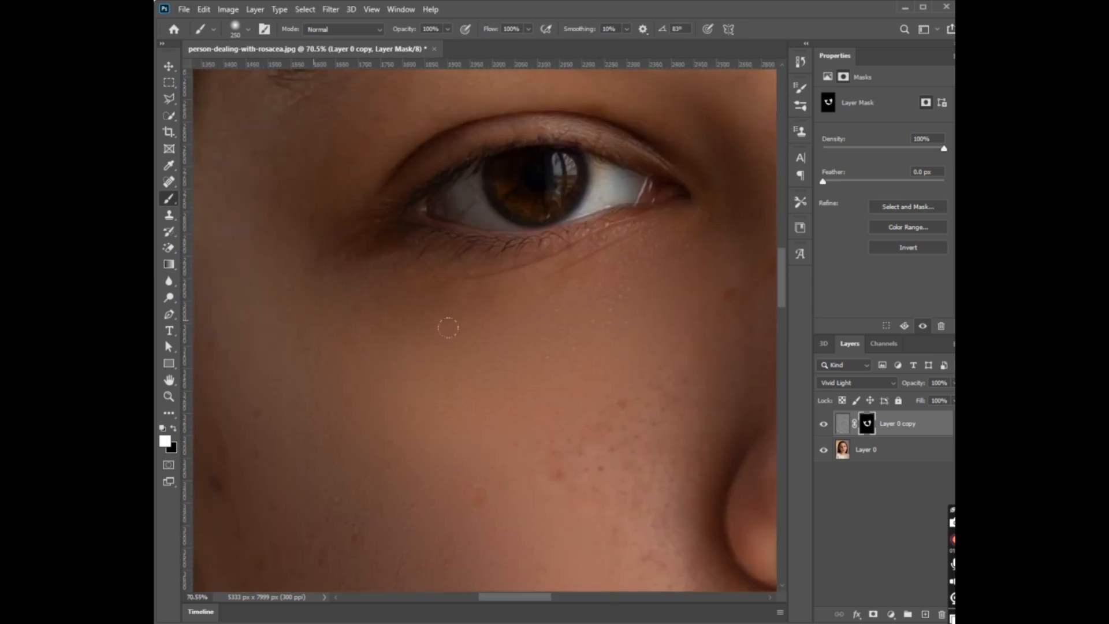
pyautogui.scroll(-4, 335, 251)
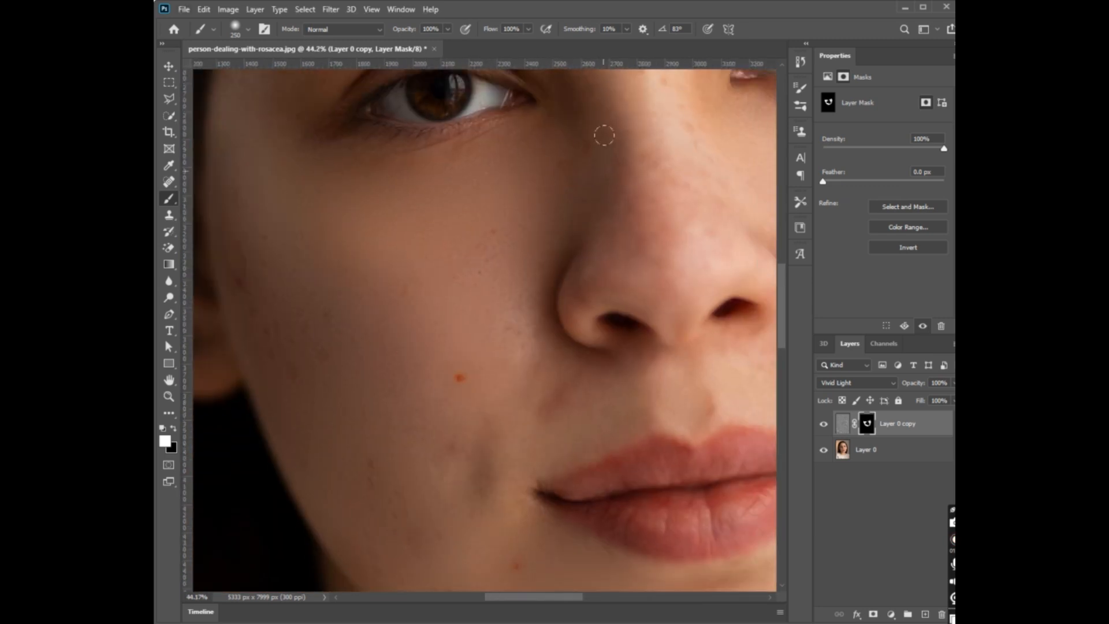
pyautogui.scroll(-2, 459, 392)
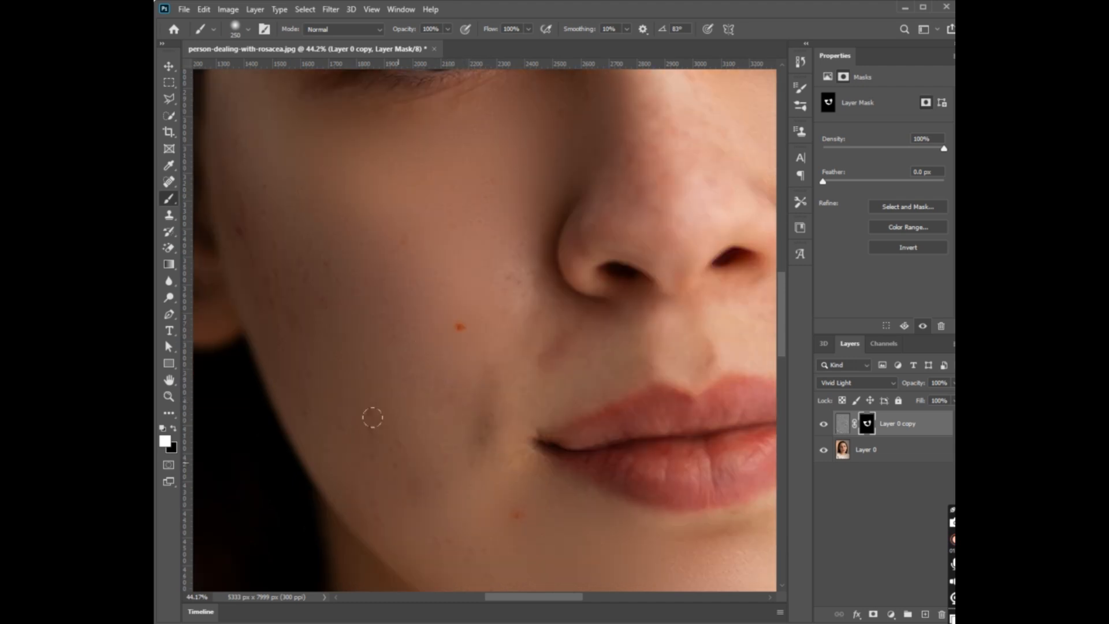
# - Paint white on the mask over the nose and the skin between the nose and upper lip, avoiding the lips
pyautogui.scroll(3, 516, 520)
pyautogui.moveTo(557, 252); pyautogui.dragTo(455, 355)
pyautogui.moveTo(563, 415); pyautogui.dragTo(361, 412)
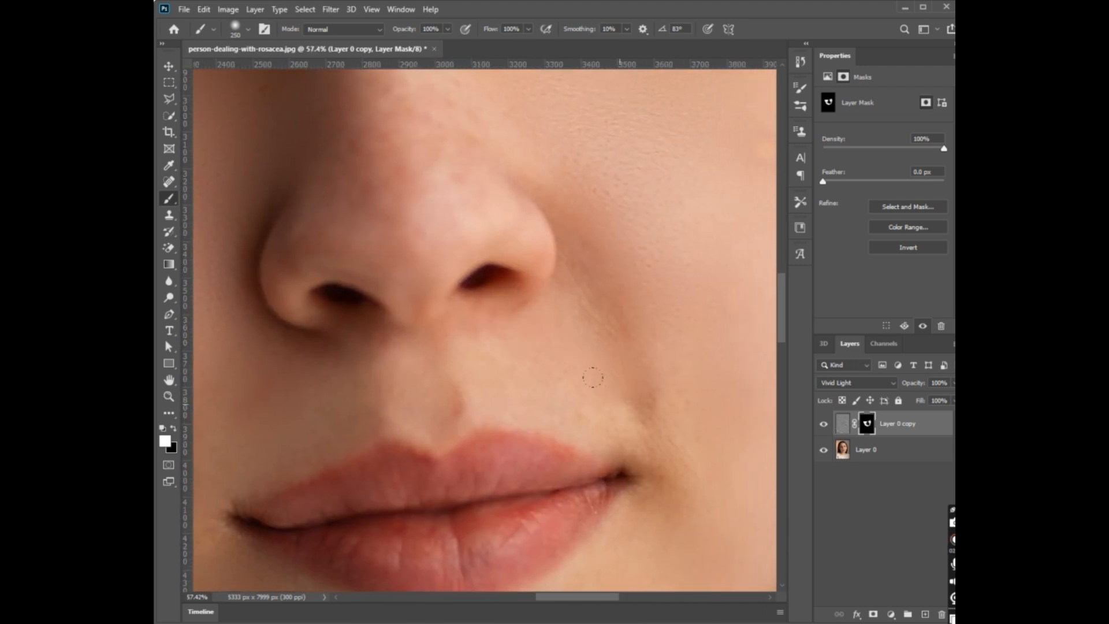
pyautogui.hscroll(-1, 639, 376)
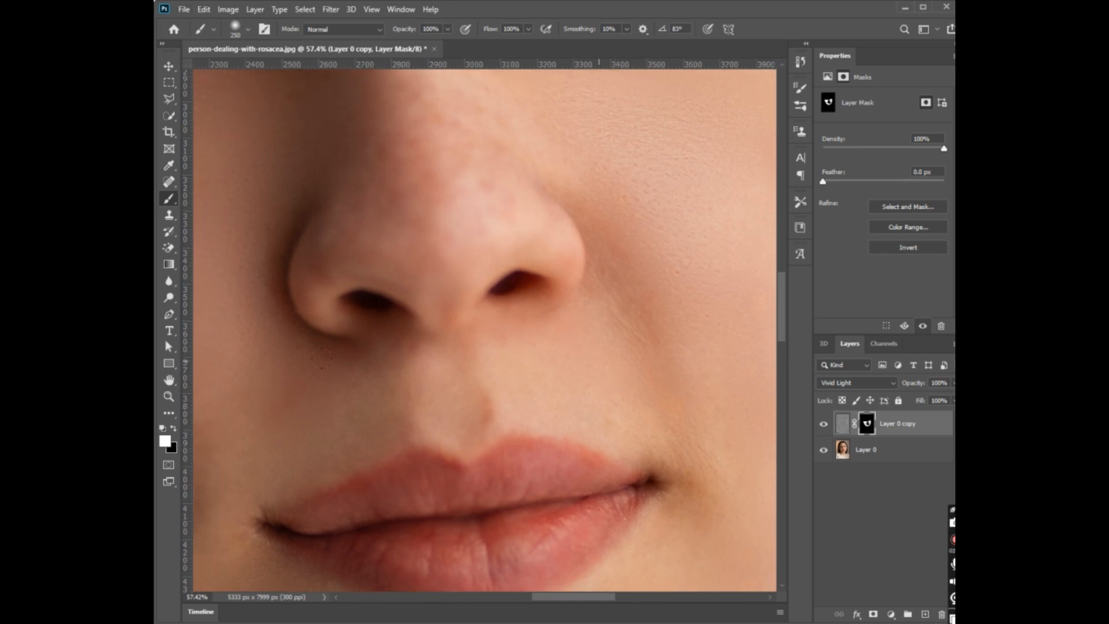
pyautogui.scroll(-6, 303, 414)
pyautogui.moveTo(334, 363); pyautogui.dragTo(485, 380)
pyautogui.moveTo(600, 172); pyautogui.dragTo(655, 404)
# - Paint white on the mask between the eyebrows and over the forehead on the left side of the photo
pyautogui.scroll(3, 547, 411)
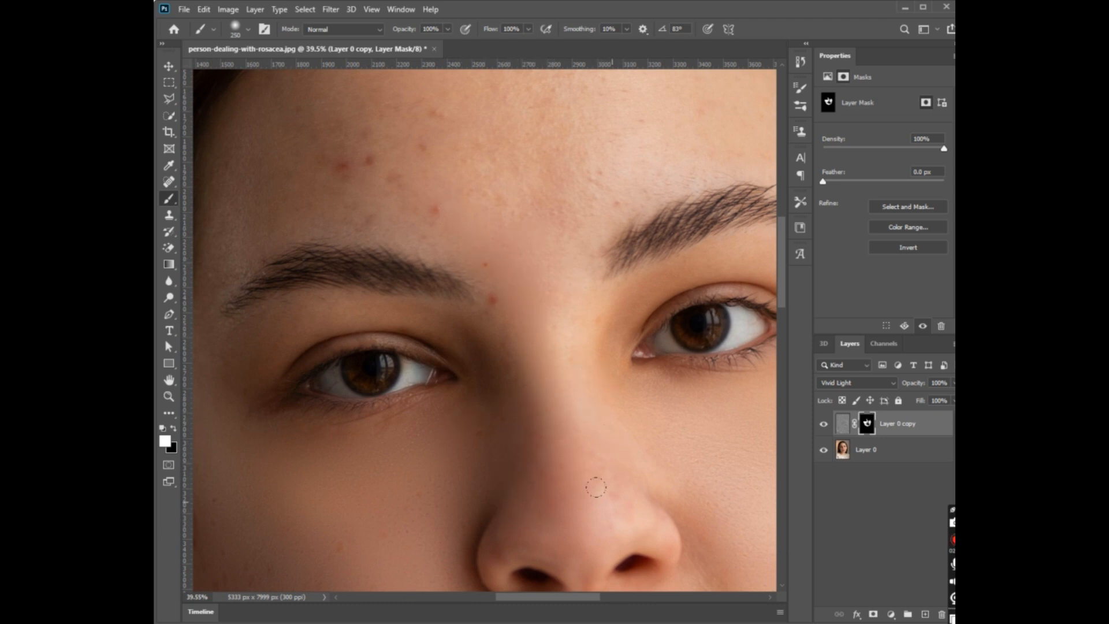
pyautogui.scroll(2, 493, 325)
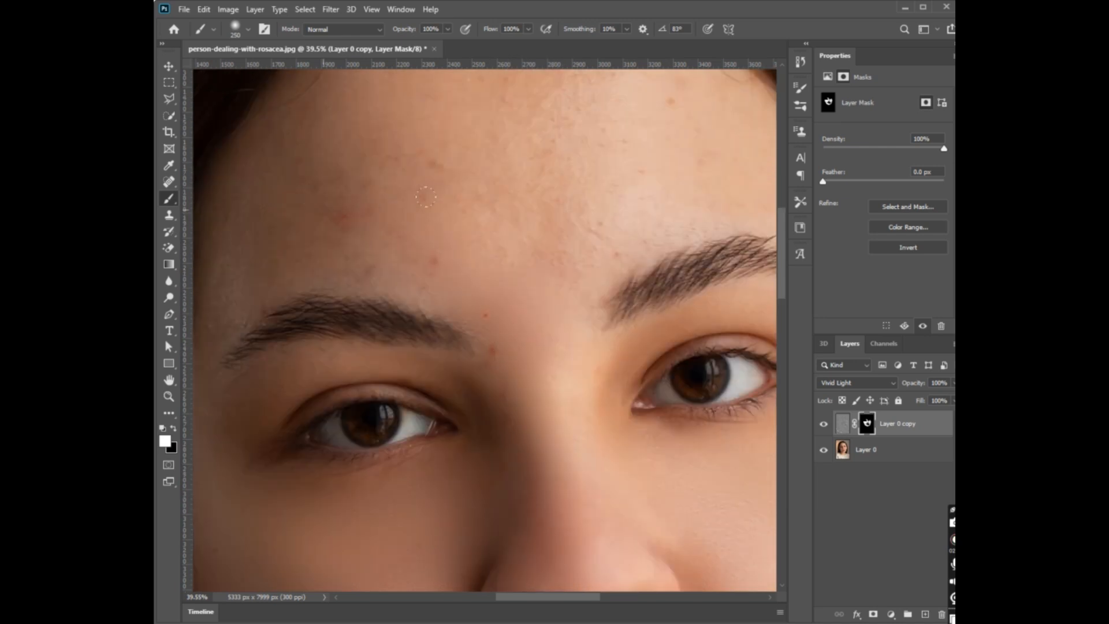
pyautogui.scroll(-4, 520, 309)
pyautogui.scroll(3, 538, 327)
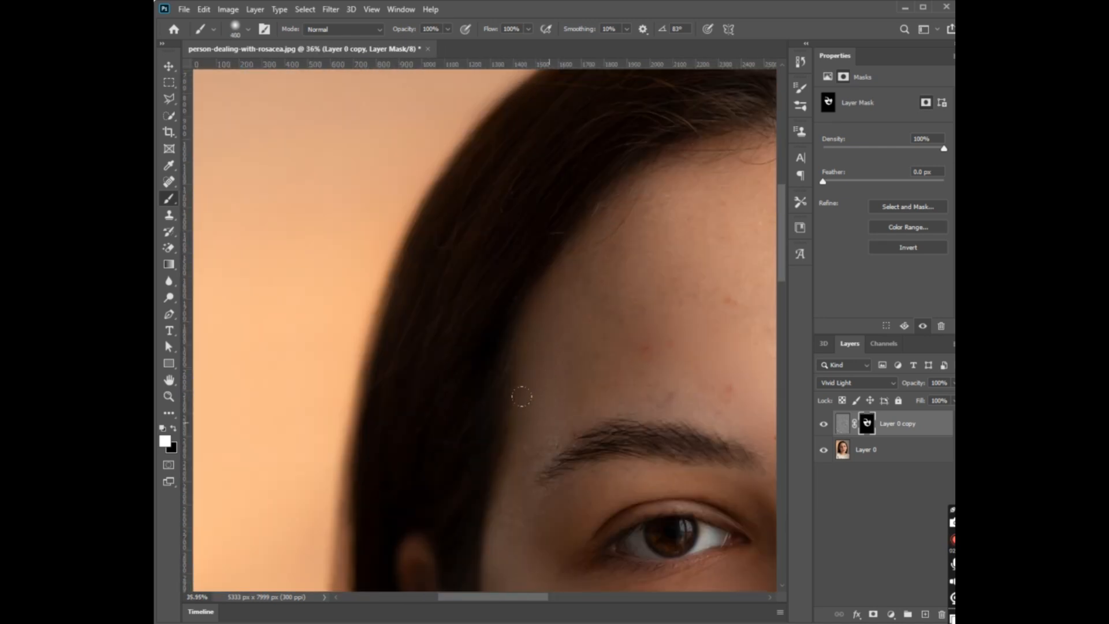
pyautogui.scroll(3, 522, 397)
pyautogui.moveTo(661, 265); pyautogui.dragTo(483, 274)
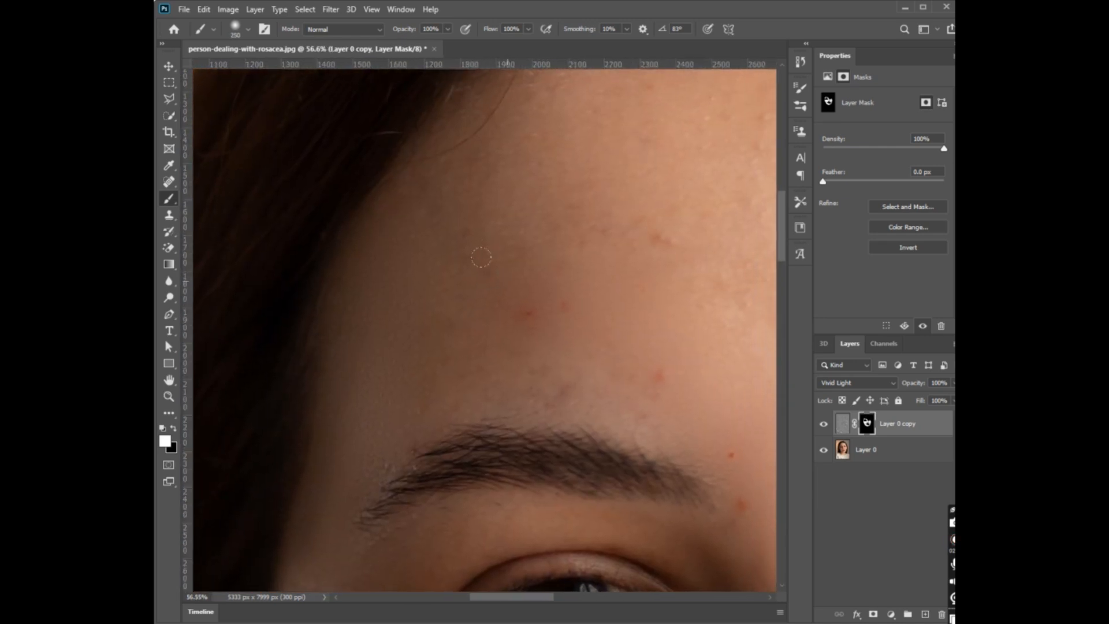
# - Paint white on the mask around the photo's left eyebrow and temple with a smaller brush, avoiding the brow hairs
pyautogui.scroll(-3, 332, 433)
pyautogui.scroll(-5, 322, 421)
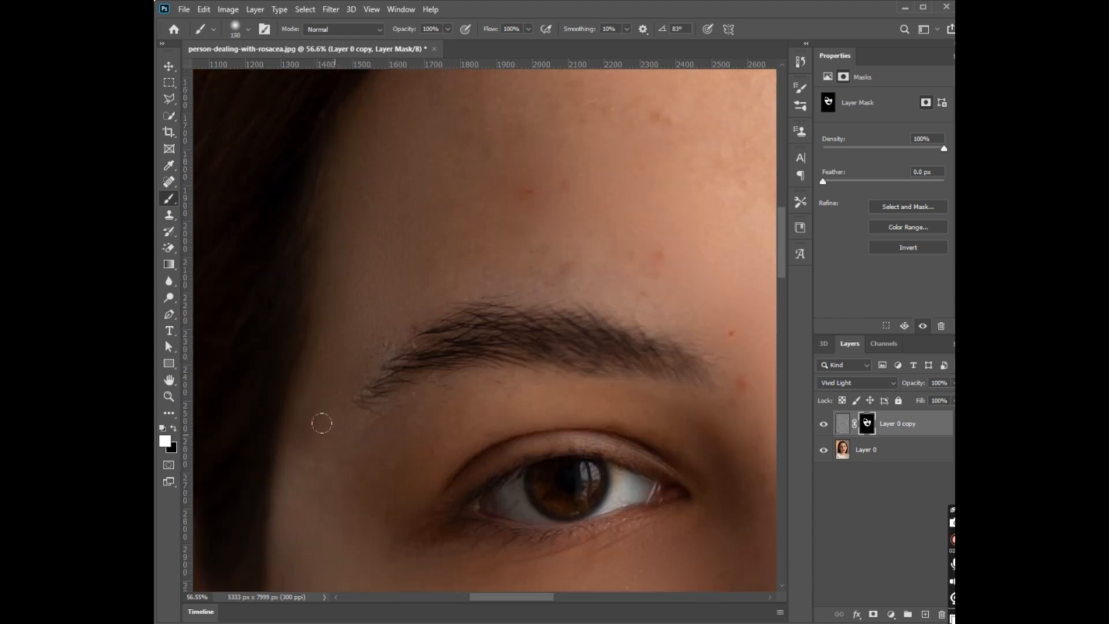
pyautogui.scroll(3, 332, 405)
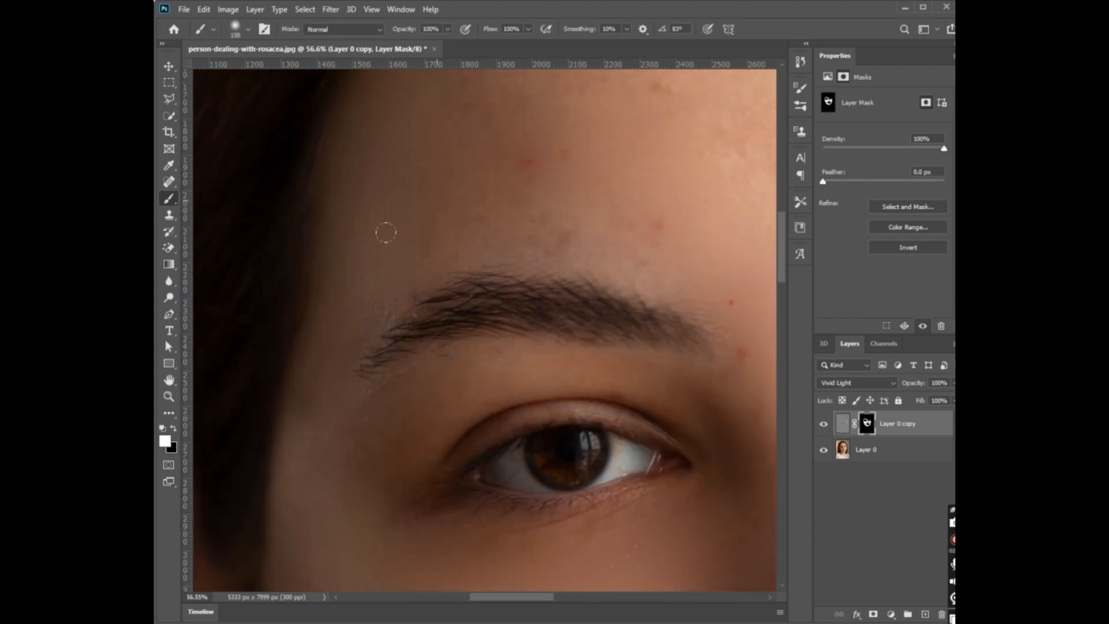
pyautogui.scroll(-4, 348, 310)
pyautogui.scroll(3, 525, 298)
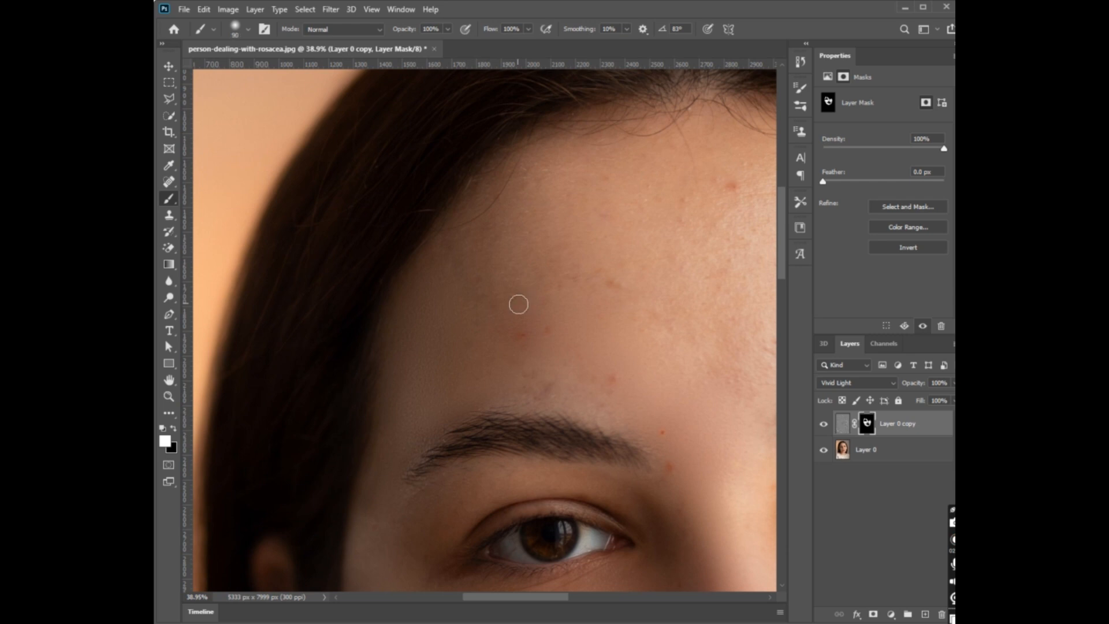
# - Paint white on the mask over the centre and right side of the forehead, up to the hairline and eyebrows
pyautogui.hscroll(3, 526, 185)
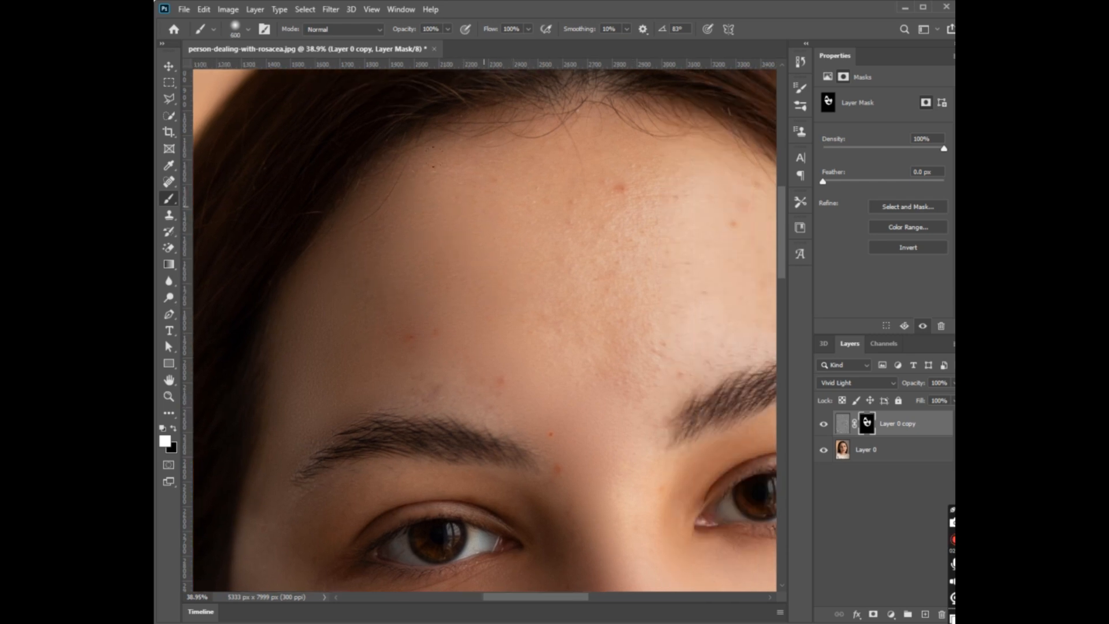
pyautogui.moveTo(633, 201)
pyautogui.mouseDown()
pyautogui.moveTo(548, 213)
pyautogui.moveTo(392, 181)
pyautogui.mouseUp()
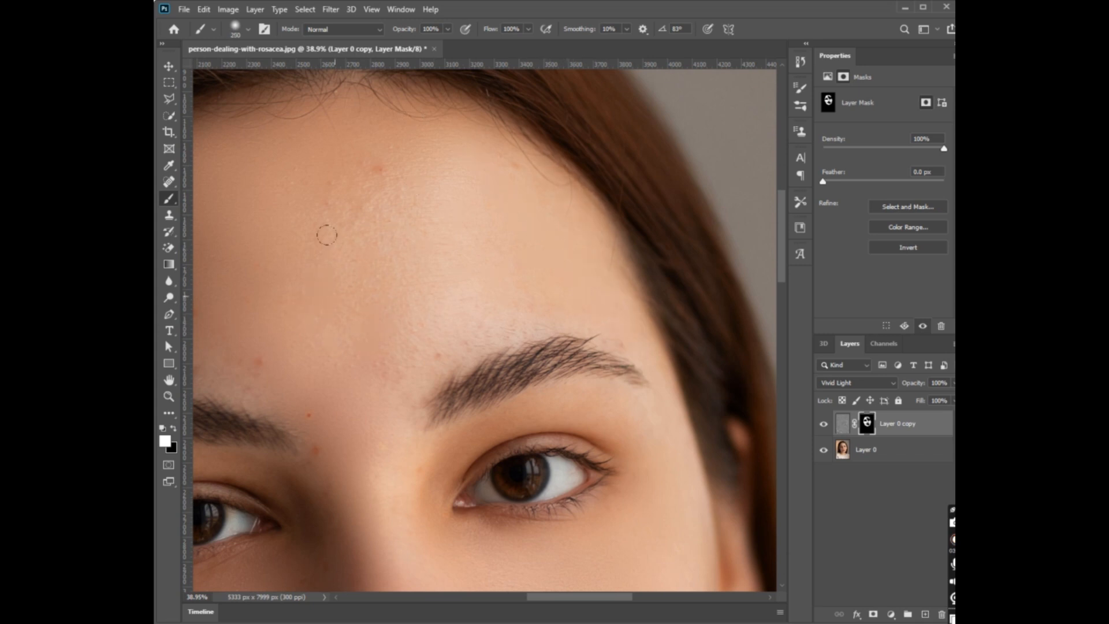
pyautogui.scroll(-3, 433, 215)
pyautogui.scroll(4, 503, 218)
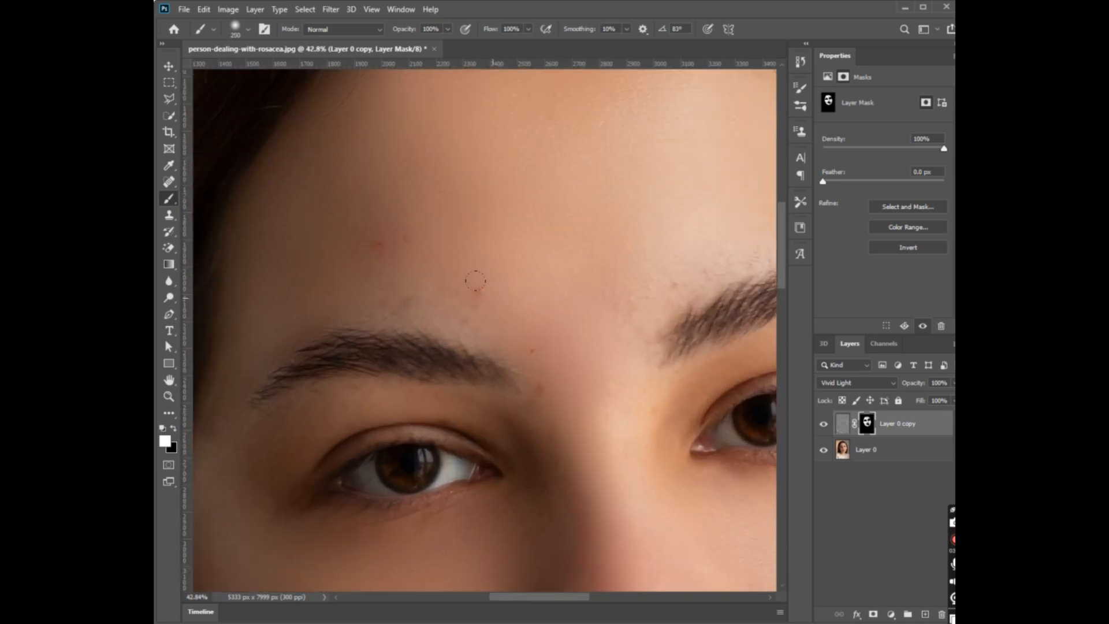
pyautogui.moveTo(406, 215); pyautogui.dragTo(354, 223)
pyautogui.moveTo(627, 236); pyautogui.dragTo(378, 217)
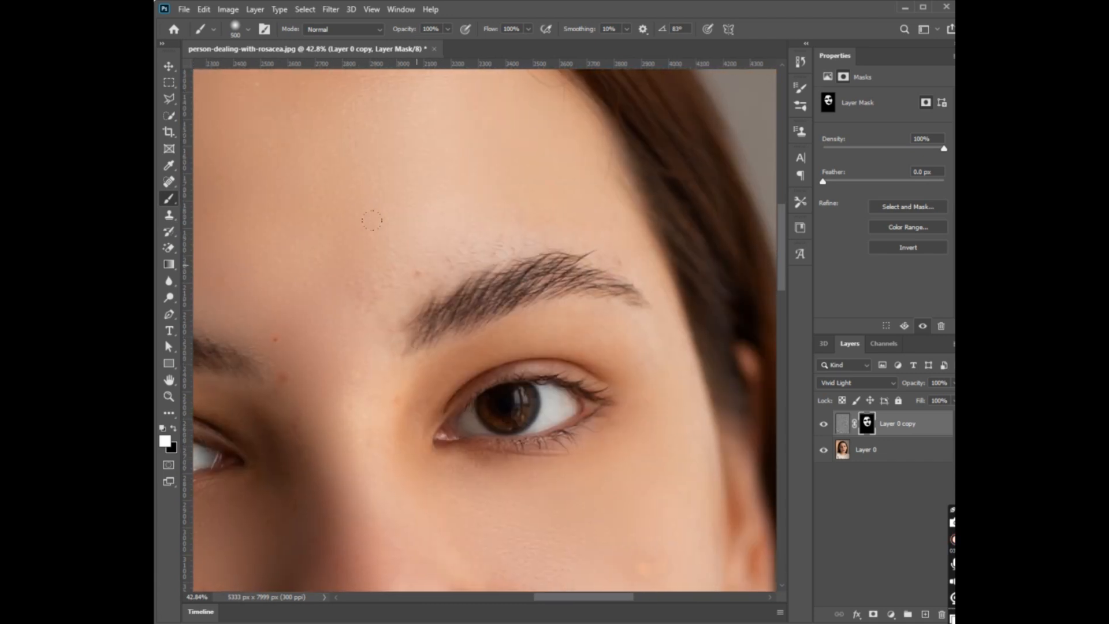
# - Finish painting the mask around the photo's right eyebrow and temple, and switch to the Move tool with the full portrait in view
pyautogui.moveTo(455, 283)
pyautogui.mouseDown()
pyautogui.moveTo(642, 231)
pyautogui.moveTo(662, 283)
pyautogui.mouseUp()
pyautogui.scroll(-5, 657, 317)
pyautogui.moveTo(672, 391); pyautogui.dragTo(661, 317)
pyautogui.scroll(-2, 660, 312)
pyautogui.scroll(5, 459, 438)
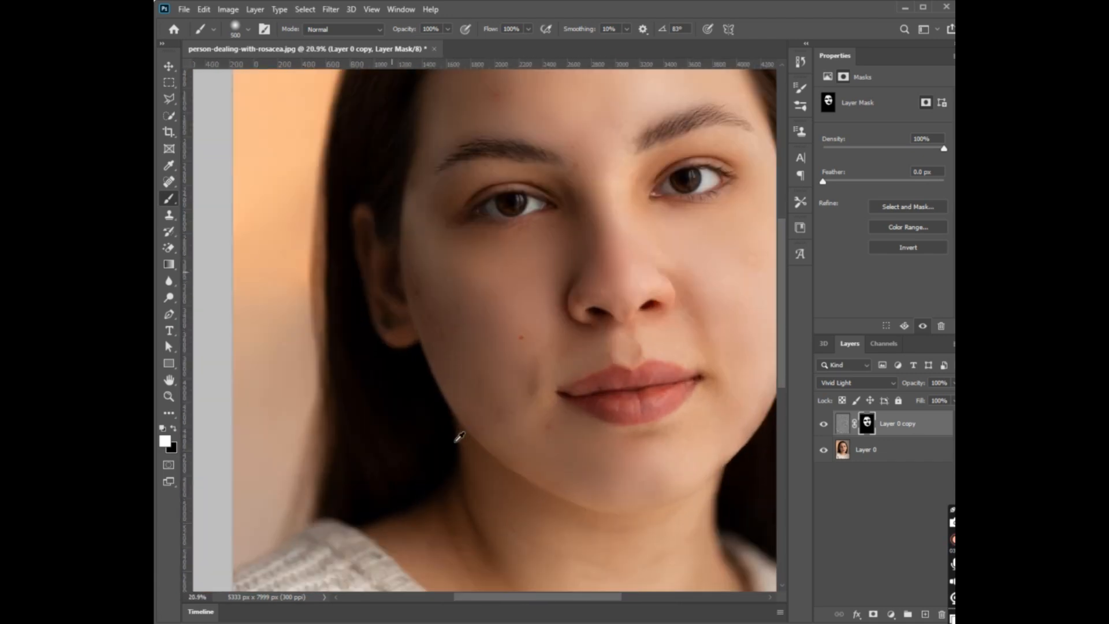
pyautogui.moveTo(569, 406); pyautogui.dragTo(464, 380)
pyautogui.scroll(-4, 466, 378)
pyautogui.scroll(-3, 516, 287)
pyautogui.press('v')
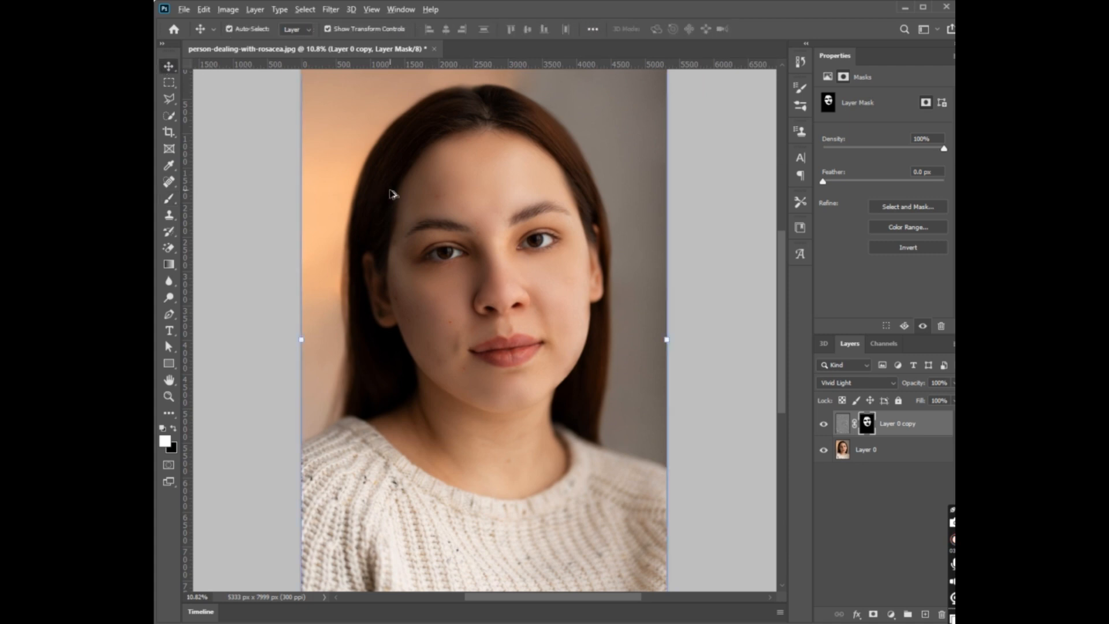
# - Compare the face with and without the smoothing by toggling the visibility of Layer 0 copy, and inspect the skin up close
pyautogui.scroll(3, 556, 286)
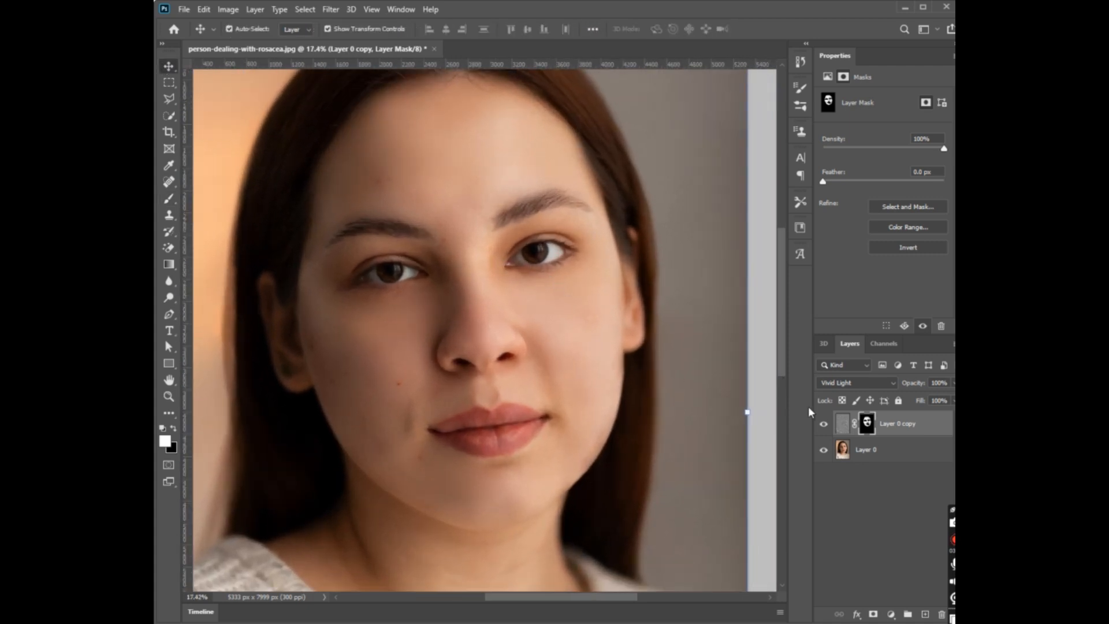
pyautogui.click(824, 426)
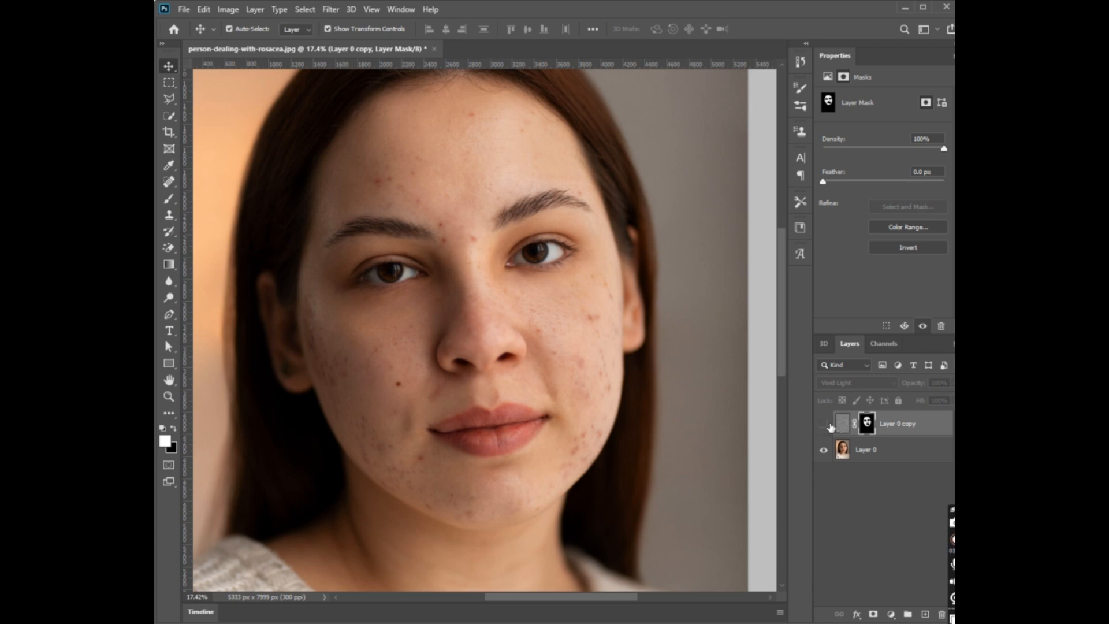
pyautogui.click(824, 426)
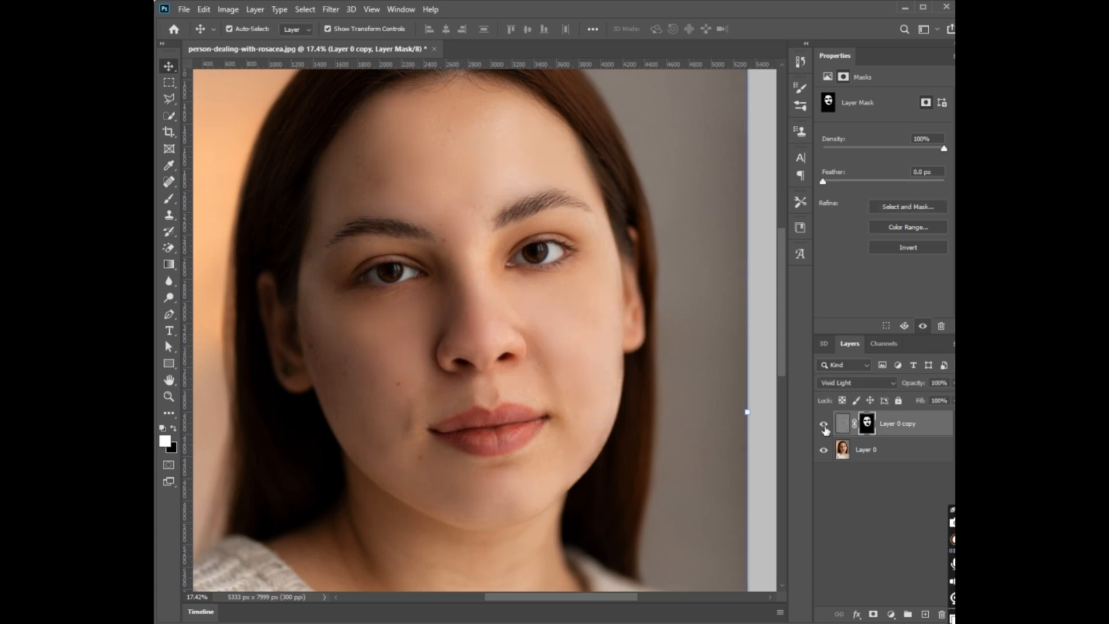
pyautogui.click(824, 426)
pyautogui.click(824, 426)
pyautogui.scroll(2, 681, 443)
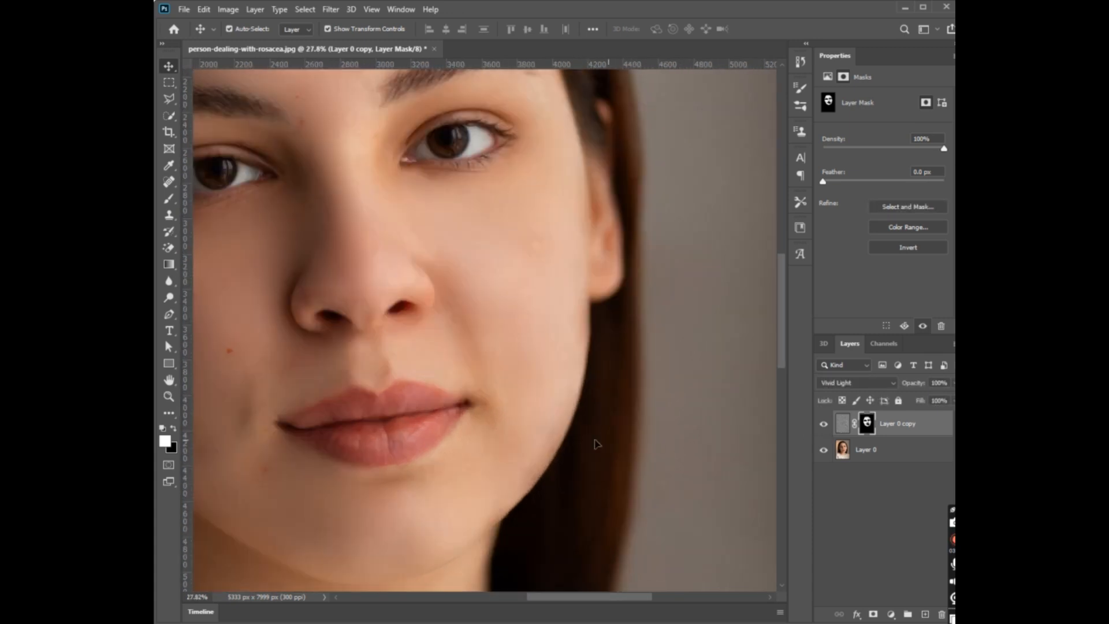
pyautogui.scroll(-2, 563, 410)
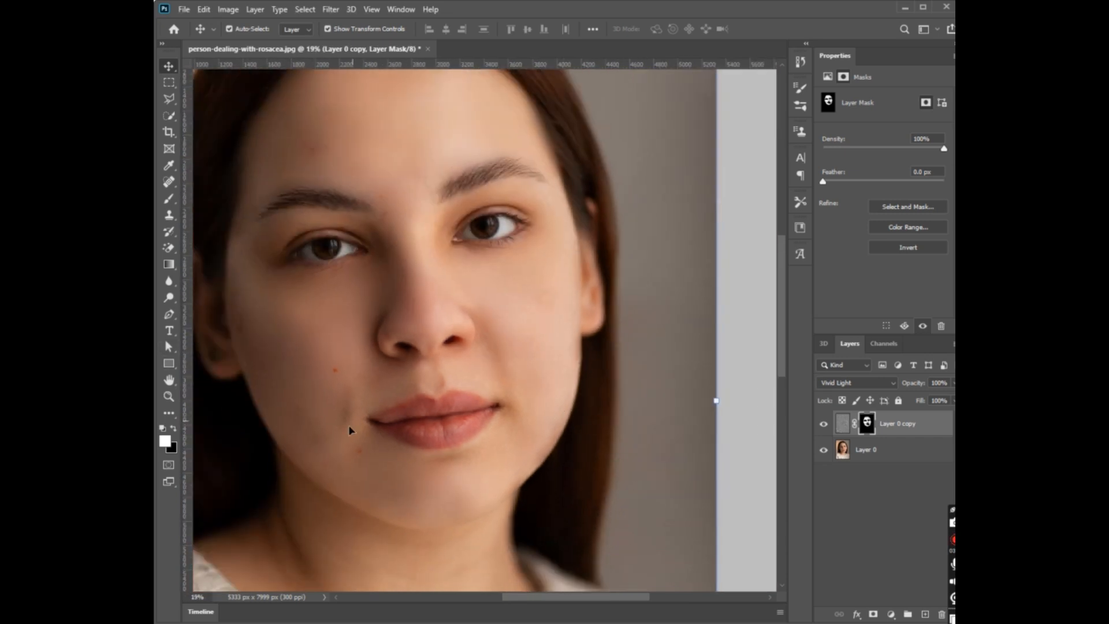
pyautogui.click(824, 426)
pyautogui.click(824, 426)
pyautogui.click(824, 426)
pyautogui.click(823, 426)
pyautogui.scroll(3, 565, 337)
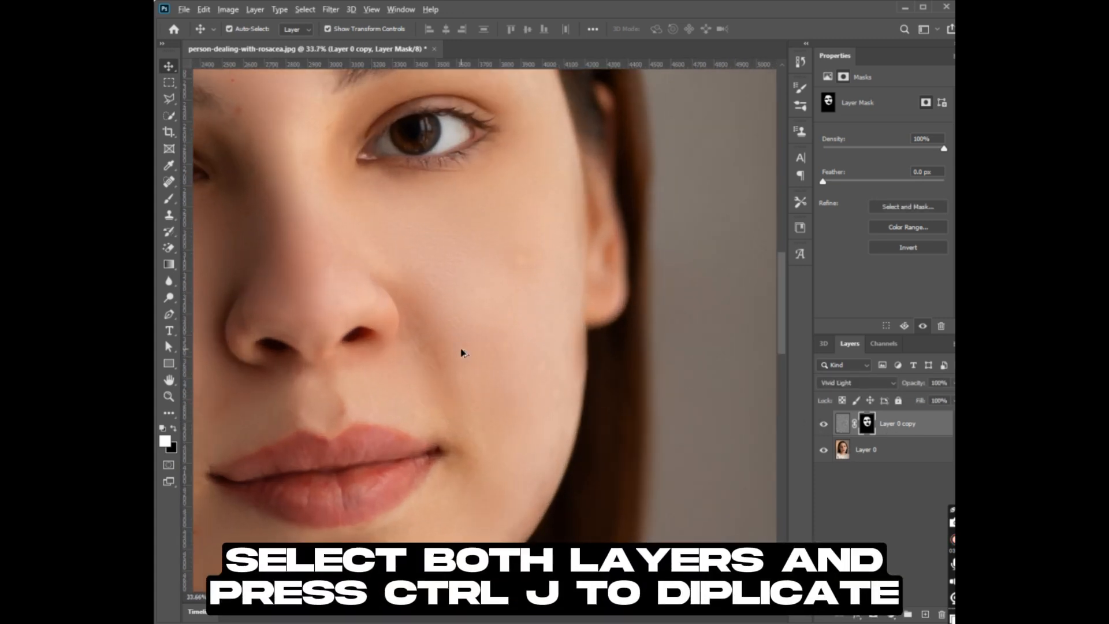
# - Duplicate Layer 0 and Layer 0 copy together, merge the duplicates into a single layer, and deselect the layers
pyautogui.scroll(-2, 462, 352)
pyautogui.keyDown('shift'); pyautogui.click(879, 458); pyautogui.keyUp('shift')
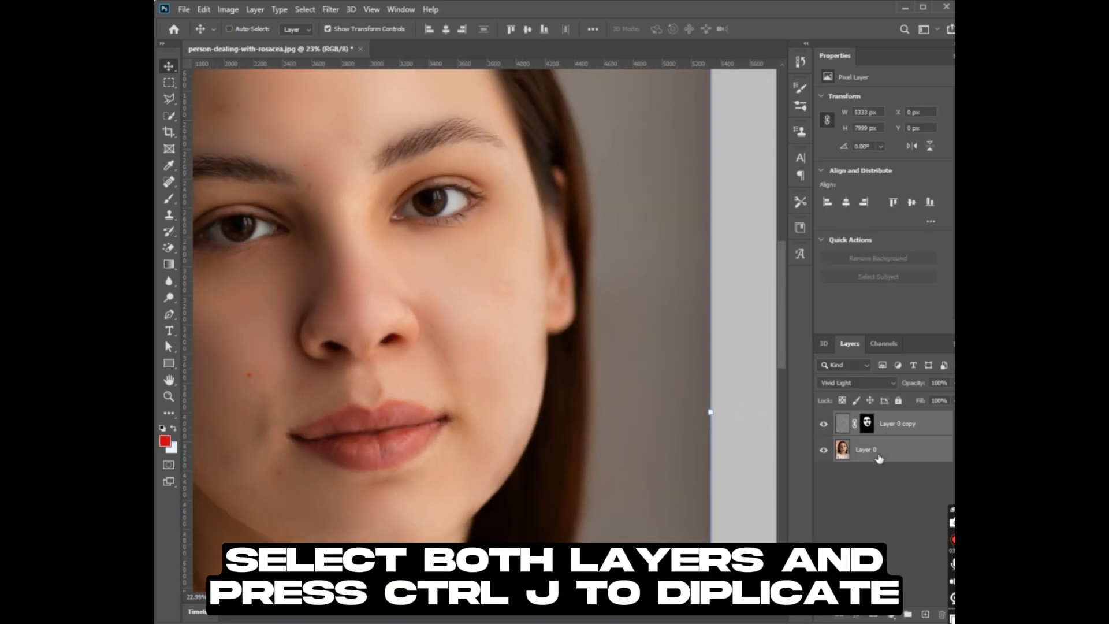
pyautogui.hotkey('ctrl', 'j')
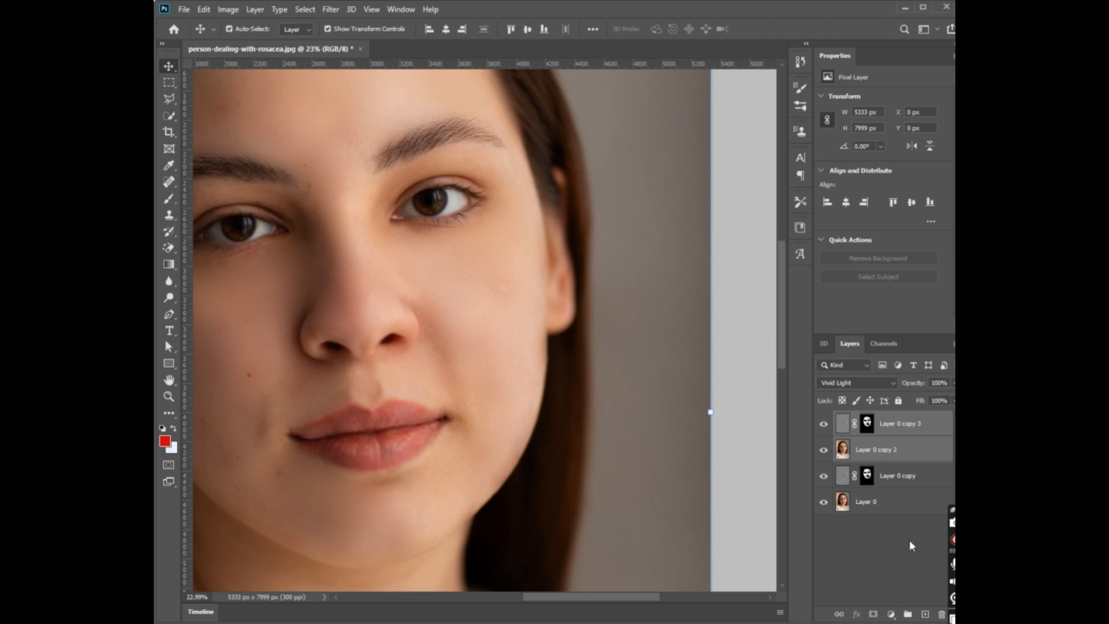
pyautogui.hotkey('ctrl', 'e')
pyautogui.click(896, 506)
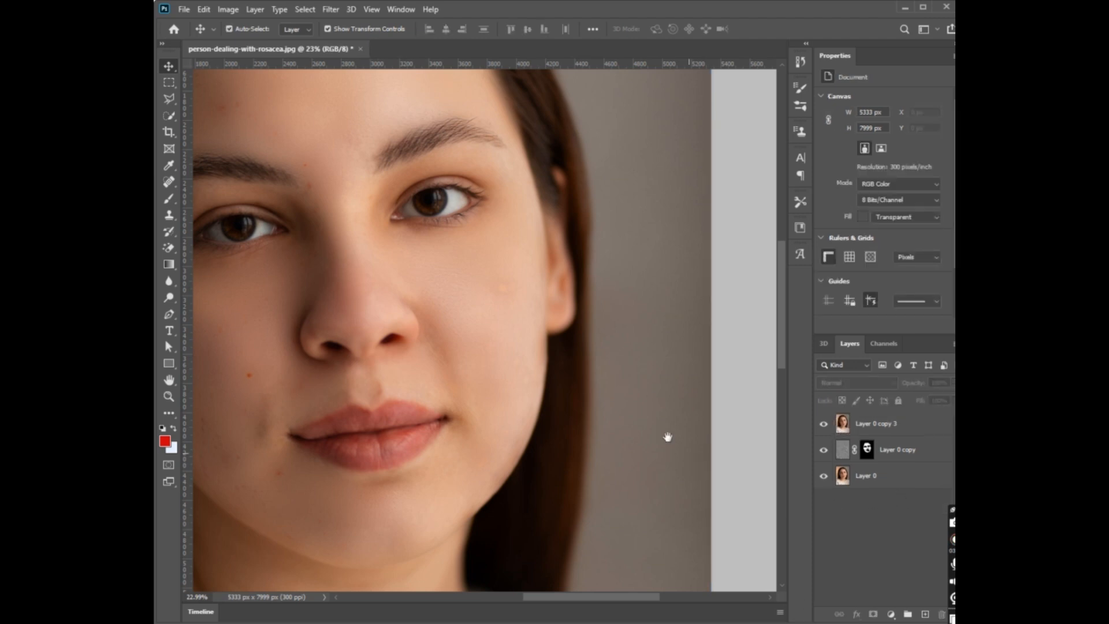
# - Activate the merged portrait layer for retouching, with the Clone Stamp tool chosen and the cheek in close view
pyautogui.moveTo(594, 412); pyautogui.dragTo(678, 436)
pyautogui.scroll(4, 730, 384)
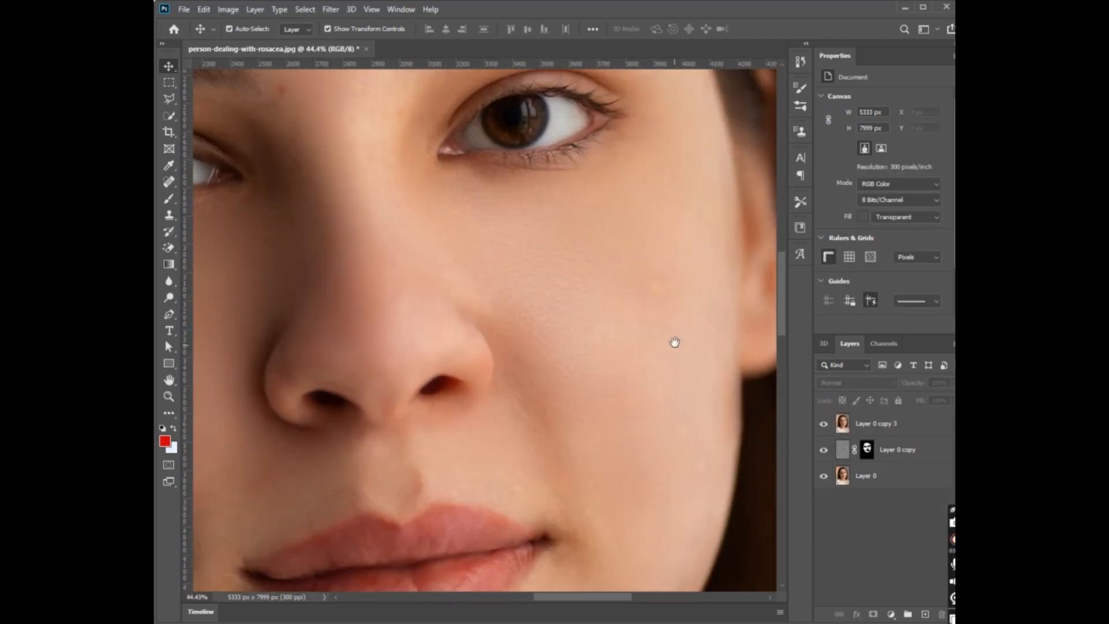
pyautogui.moveTo(675, 342); pyautogui.dragTo(611, 369)
pyautogui.press('s')
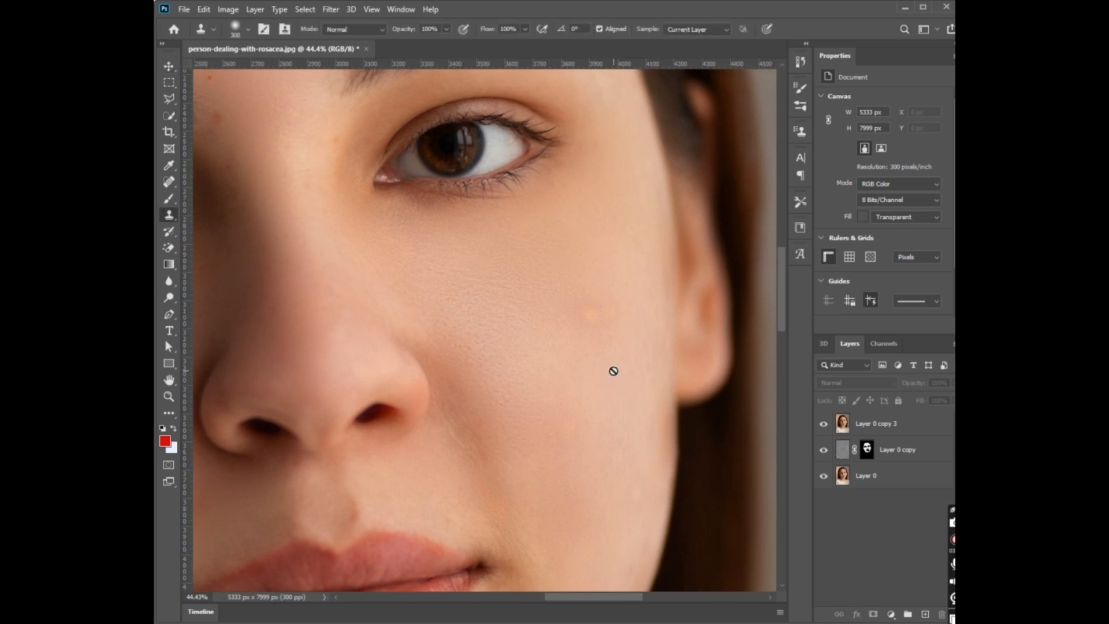
pyautogui.click(888, 426)
pyautogui.scroll(2, 491, 371)
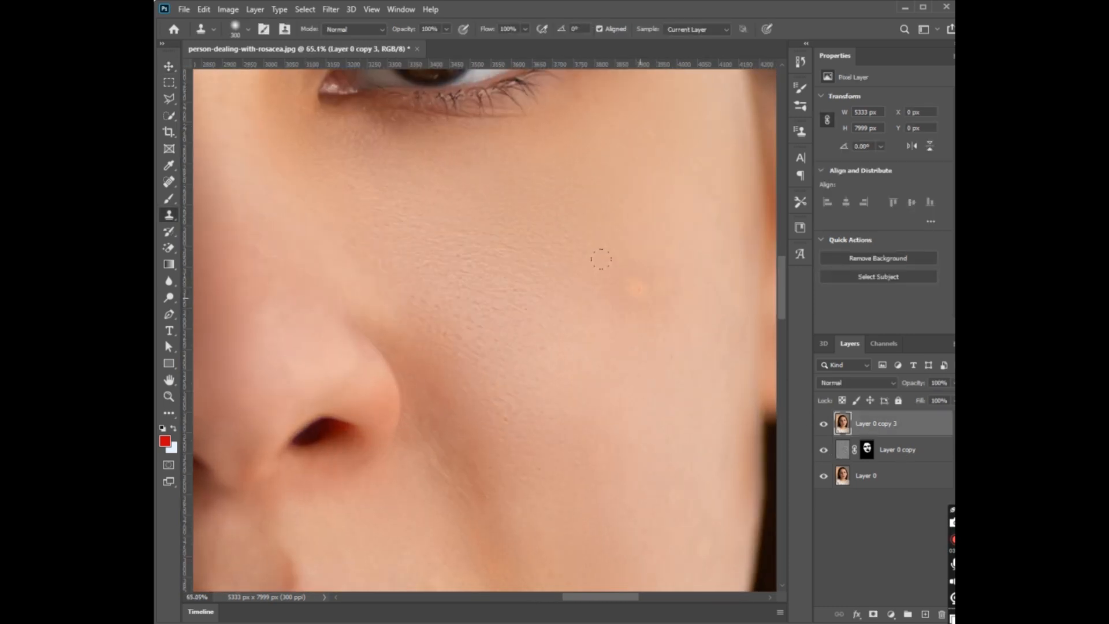
# - Switch to the Patch tool and repair the small red spots below the mouth corner with clean neighbouring skin
pyautogui.scroll(-5, 558, 386)
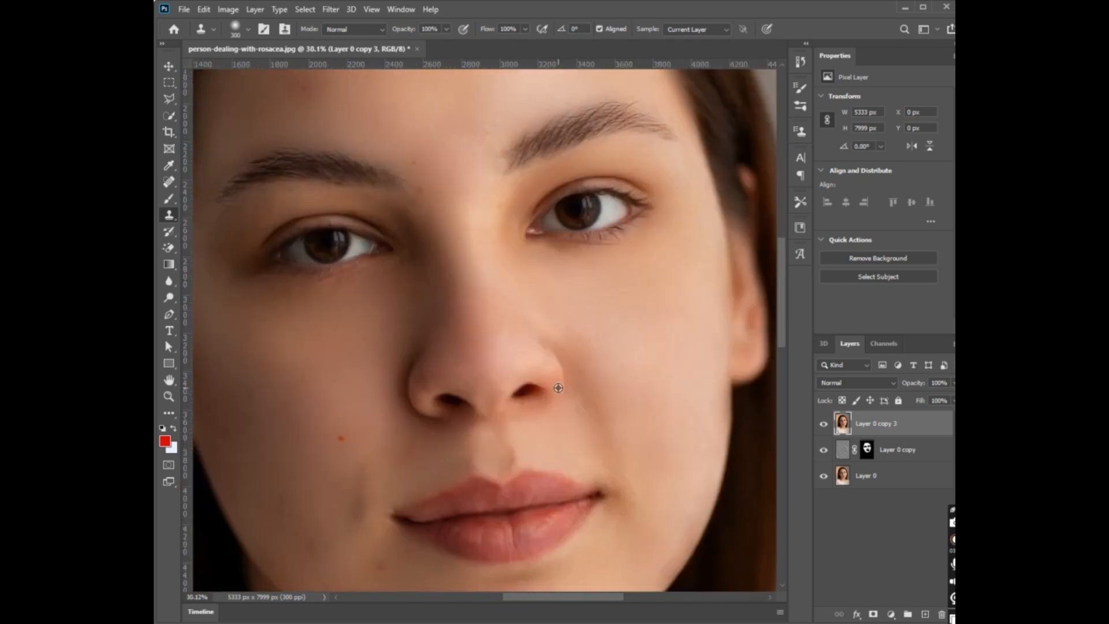
pyautogui.moveTo(514, 439); pyautogui.dragTo(617, 367)
pyautogui.scroll(3, 480, 399)
pyautogui.moveTo(491, 533); pyautogui.dragTo(491, 443)
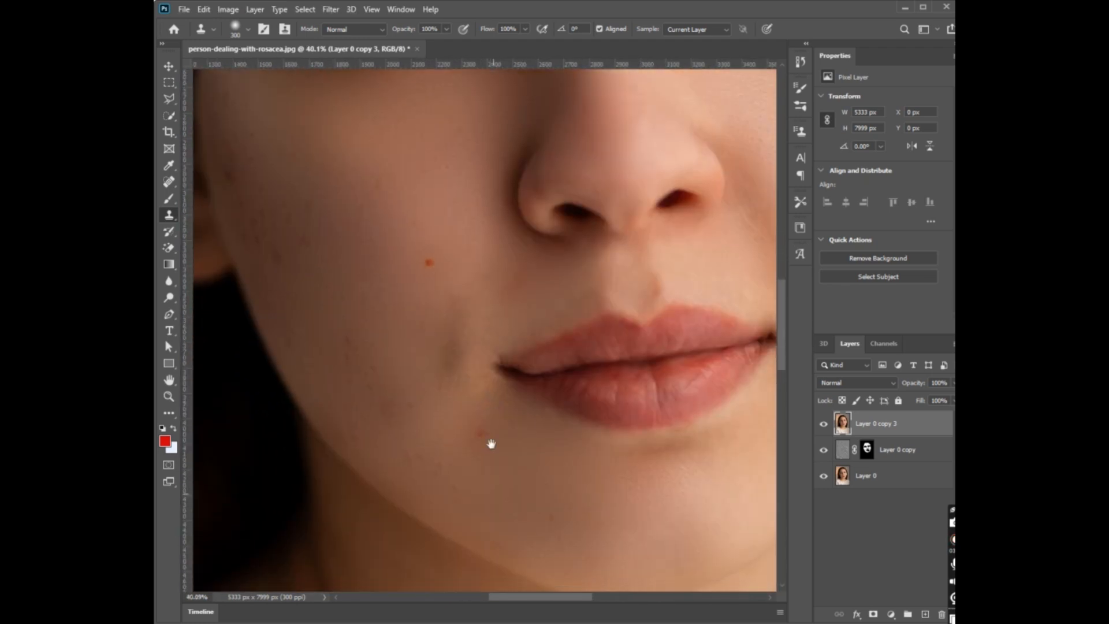
pyautogui.scroll(3, 492, 444)
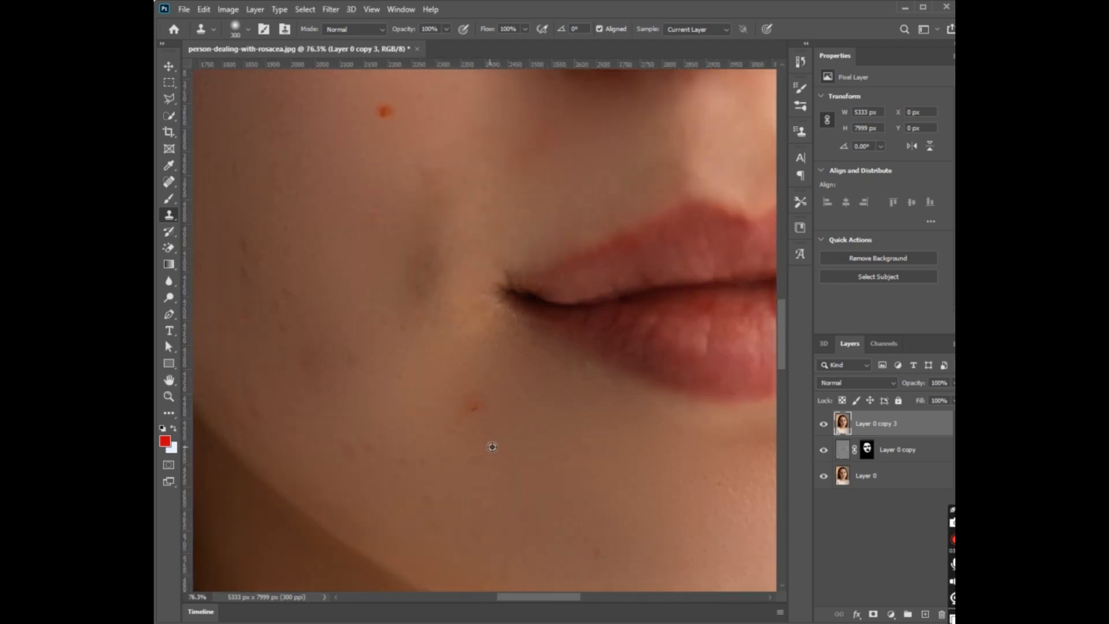
pyautogui.rightClick(167, 185)
pyautogui.click(232, 181)
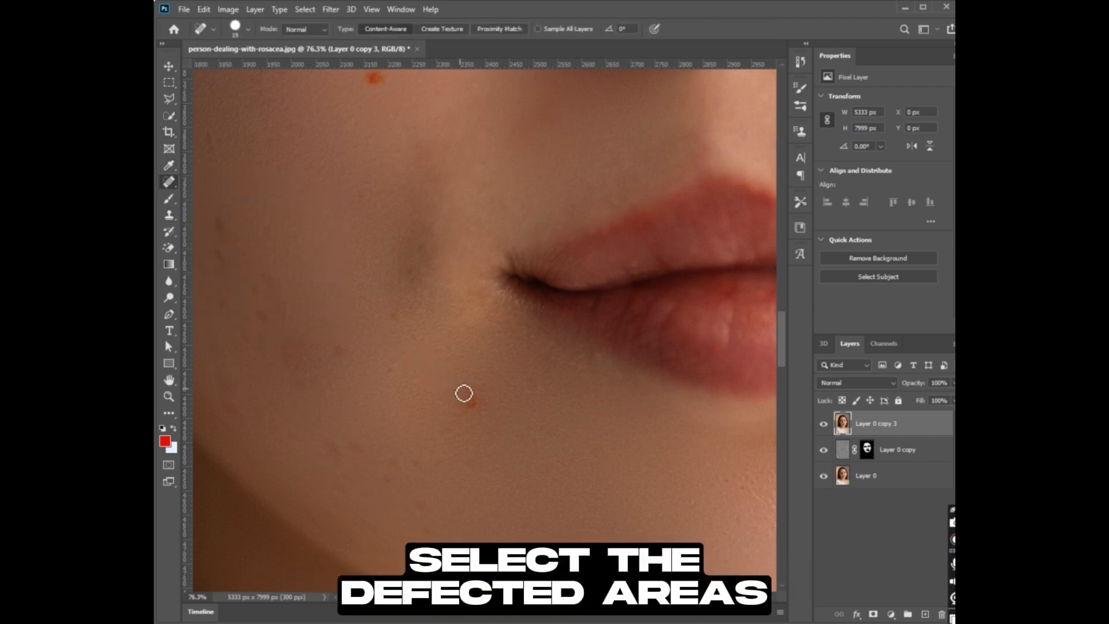
pyautogui.rightClick(170, 181)
pyautogui.click(227, 203)
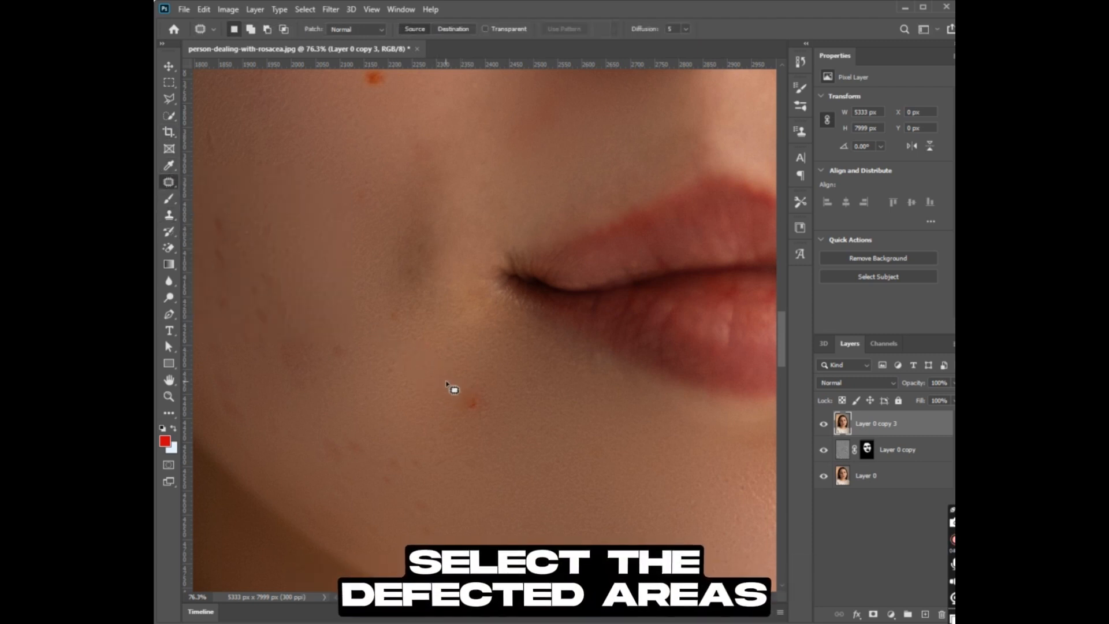
pyautogui.moveTo(421, 381)
pyautogui.mouseDown()
pyautogui.moveTo(451, 375)
pyautogui.moveTo(421, 381)
pyautogui.mouseUp()
pyautogui.moveTo(494, 421); pyautogui.dragTo(562, 471)
pyautogui.moveTo(617, 567)
pyautogui.mouseDown()
pyautogui.moveTo(549, 470)
pyautogui.moveTo(538, 478)
pyautogui.moveTo(537, 457)
pyautogui.mouseUp()
pyautogui.moveTo(543, 468); pyautogui.dragTo(508, 471)
# - Patch the red mole on the cheek between the nose and the photo's left jawline
pyautogui.scroll(-4, 454, 458)
pyautogui.moveTo(340, 153); pyautogui.dragTo(475, 305)
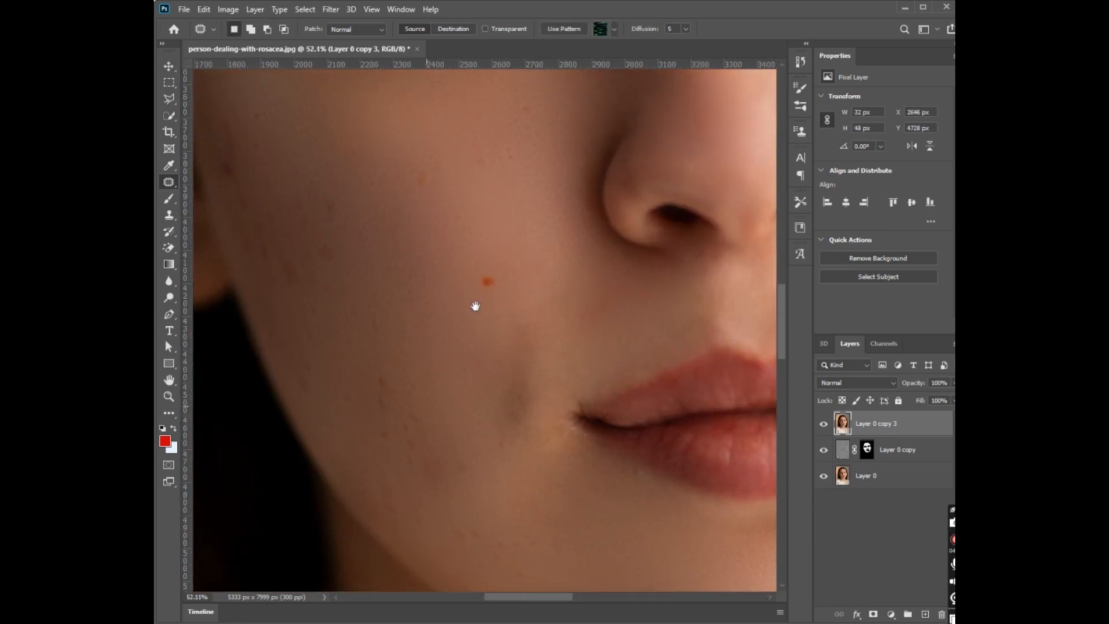
pyautogui.scroll(5, 477, 293)
pyautogui.moveTo(474, 260)
pyautogui.mouseDown()
pyautogui.moveTo(495, 280)
pyautogui.moveTo(468, 302)
pyautogui.mouseUp()
pyautogui.scroll(-5, 505, 329)
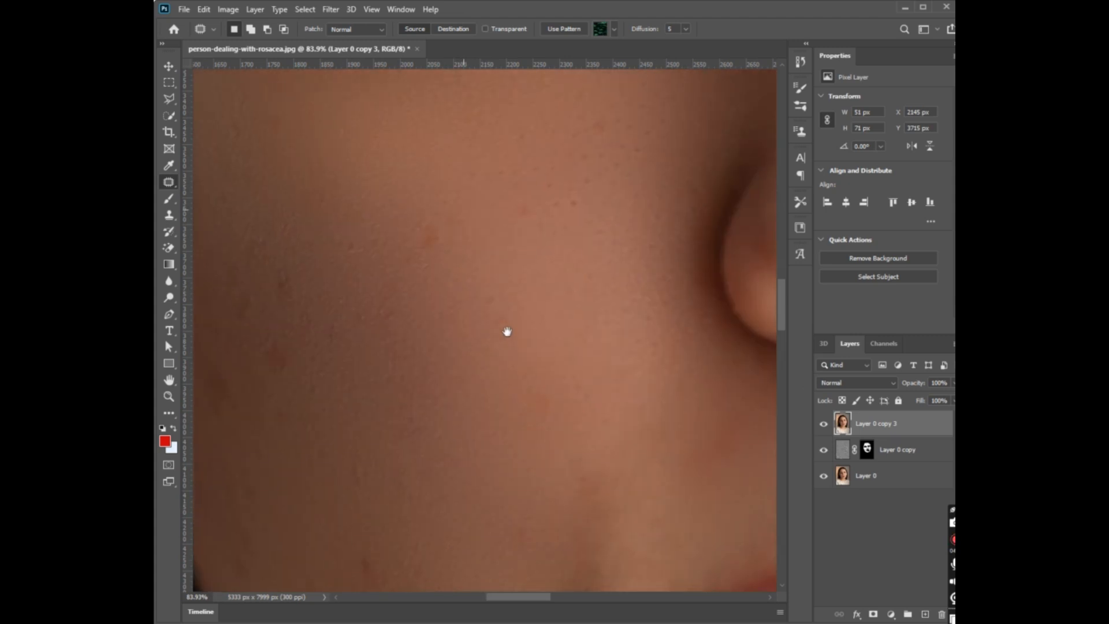
# - Patch the spots at the inner end of the photo's left eyebrow and the blemishes on the forehead above it
pyautogui.moveTo(502, 268); pyautogui.dragTo(515, 385)
pyautogui.scroll(4, 604, 217)
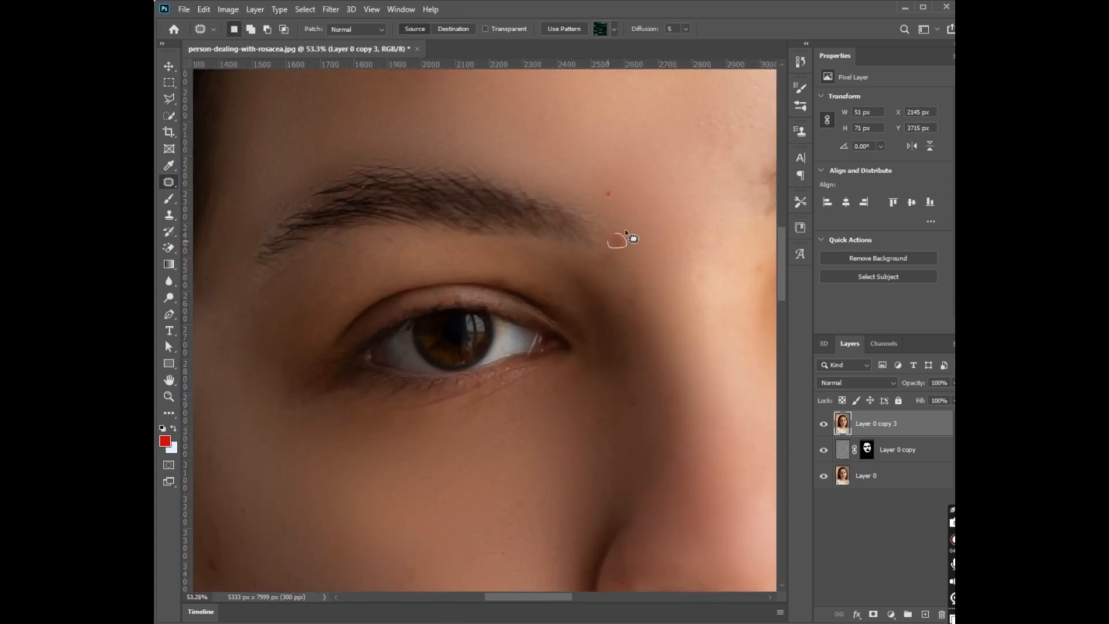
pyautogui.moveTo(601, 186); pyautogui.dragTo(611, 201)
pyautogui.moveTo(549, 164); pyautogui.dragTo(613, 342)
pyautogui.moveTo(461, 223)
pyautogui.mouseDown()
pyautogui.moveTo(502, 224)
pyautogui.moveTo(461, 225)
pyautogui.mouseUp()
pyautogui.moveTo(476, 248); pyautogui.dragTo(453, 251)
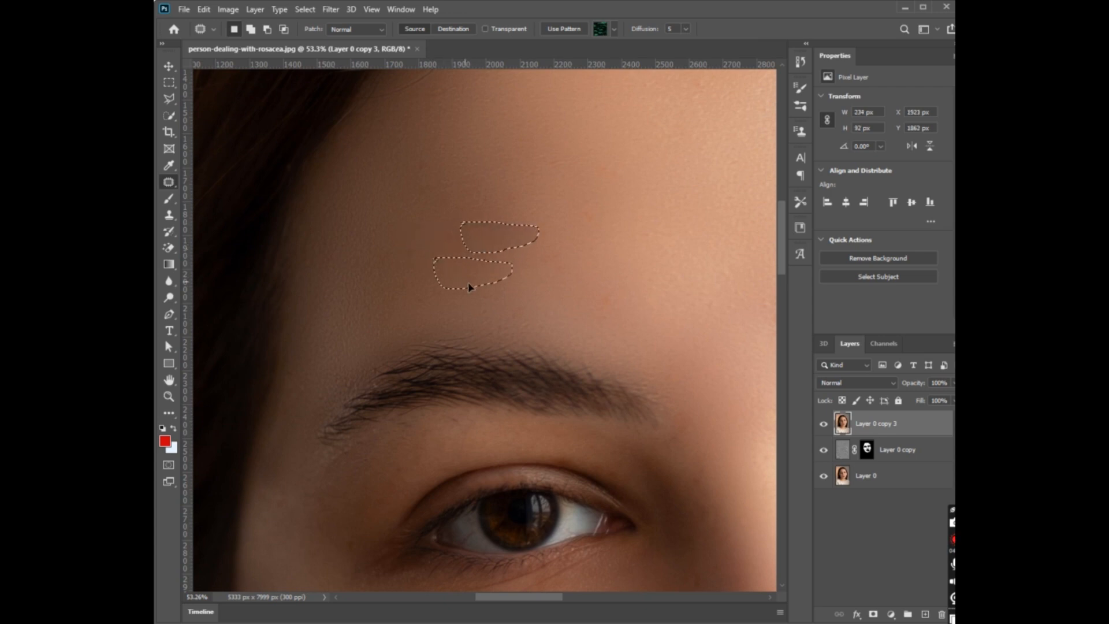
# - Patch a blemished area of about 153 × 204 px in the middle of the cheek on the photo's left side
pyautogui.scroll(-2, 520, 300)
pyautogui.scroll(1, 548, 295)
pyautogui.scroll(-6, 520, 347)
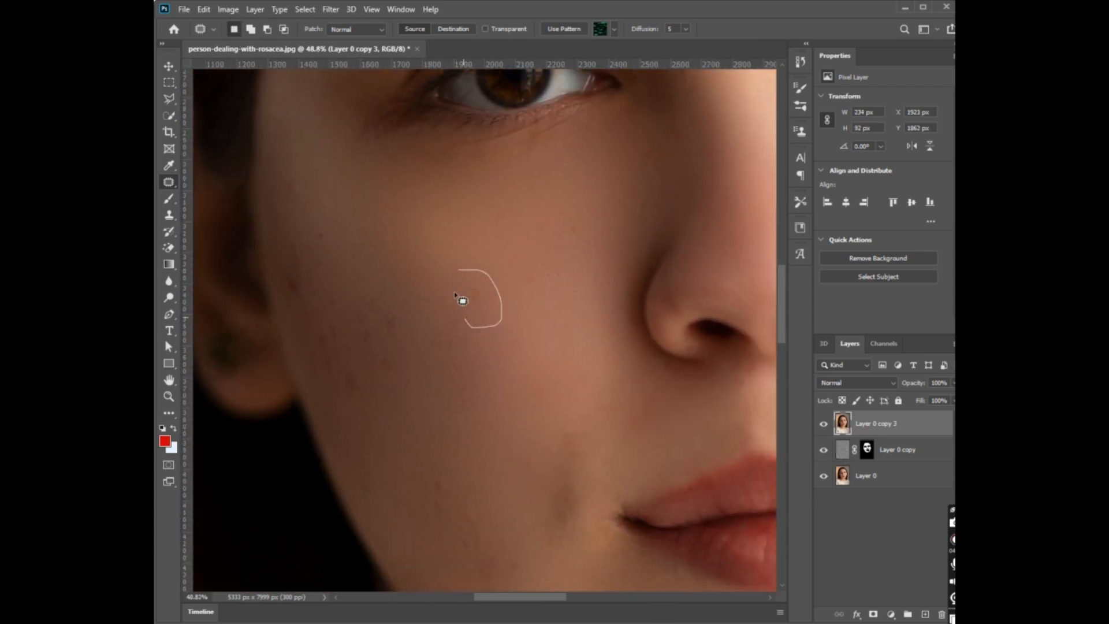
pyautogui.scroll(-3, 480, 430)
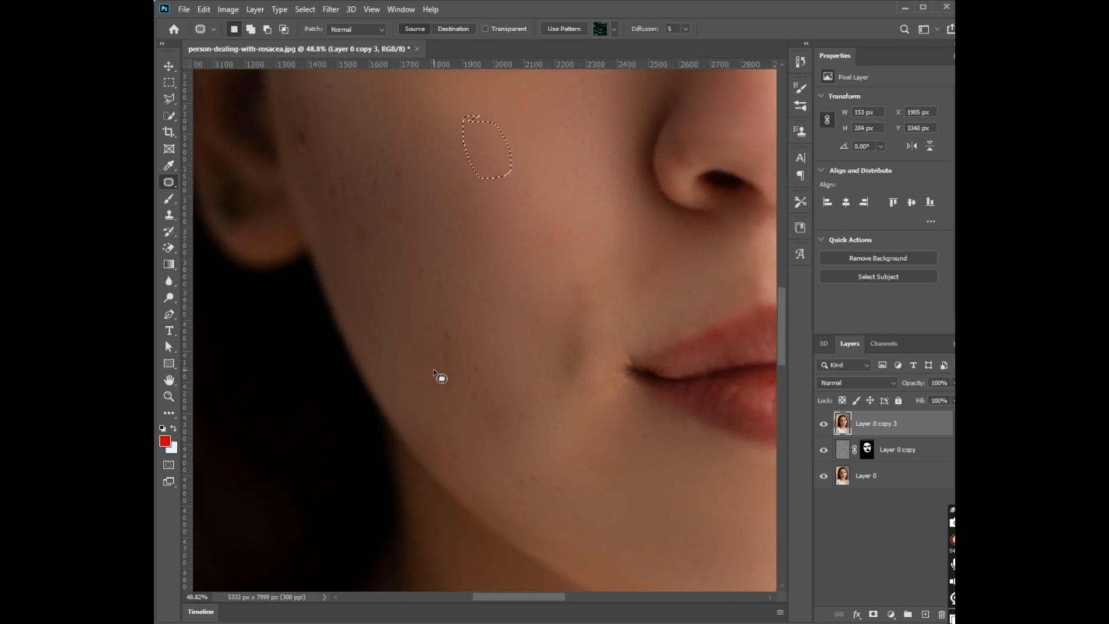
# - Try to patch a large spotted area on the lower cheek beside the jawline from nearby skin
pyautogui.moveTo(426, 327)
pyautogui.mouseDown()
pyautogui.moveTo(527, 423)
pyautogui.moveTo(483, 462)
pyautogui.moveTo(438, 438)
pyautogui.moveTo(429, 327)
pyautogui.mouseUp()
pyautogui.moveTo(468, 418)
pyautogui.mouseDown()
pyautogui.moveTo(487, 315)
pyautogui.moveTo(456, 398)
pyautogui.moveTo(424, 369)
pyautogui.mouseUp()
pyautogui.hotkey('ctrl', 'd')
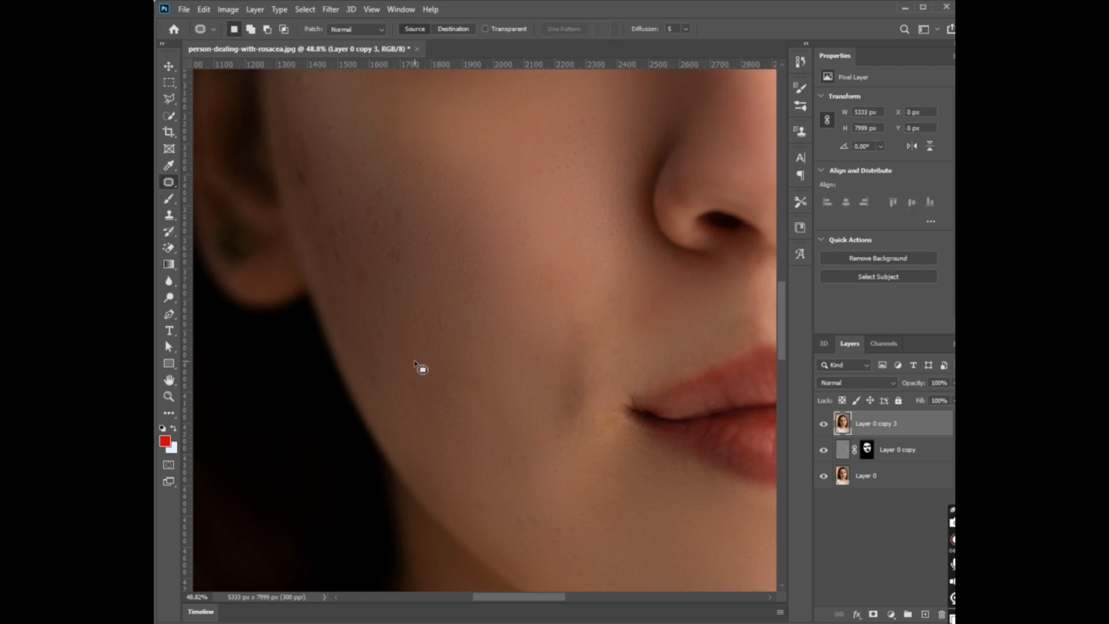
pyautogui.scroll(2, 424, 370)
pyautogui.scroll(1, 415, 364)
pyautogui.hotkey('ctrl', 'z')
# - Retry patching the same lower-cheek area, undo the result, and clear the selection
pyautogui.scroll(-6, 416, 366)
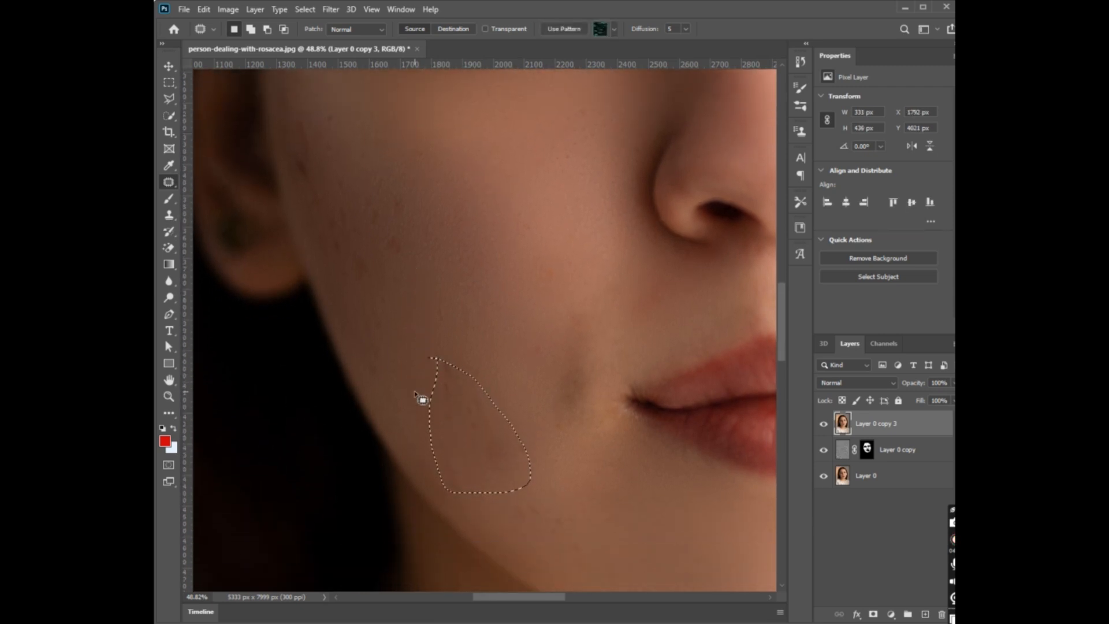
pyautogui.scroll(3, 421, 377)
pyautogui.moveTo(366, 323); pyautogui.dragTo(523, 417)
pyautogui.hotkey('ctrl', 'd')
pyautogui.scroll(1, 489, 426)
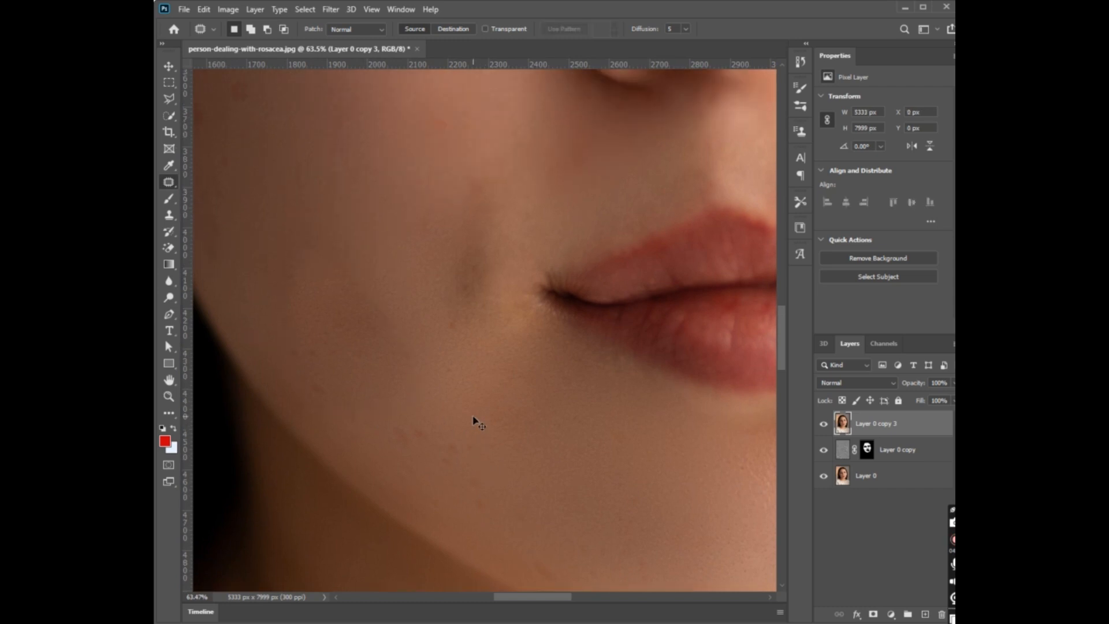
pyautogui.hotkey('ctrl', 'z')
pyautogui.scroll(1, 401, 405)
pyautogui.hotkey('ctrl', 'd')
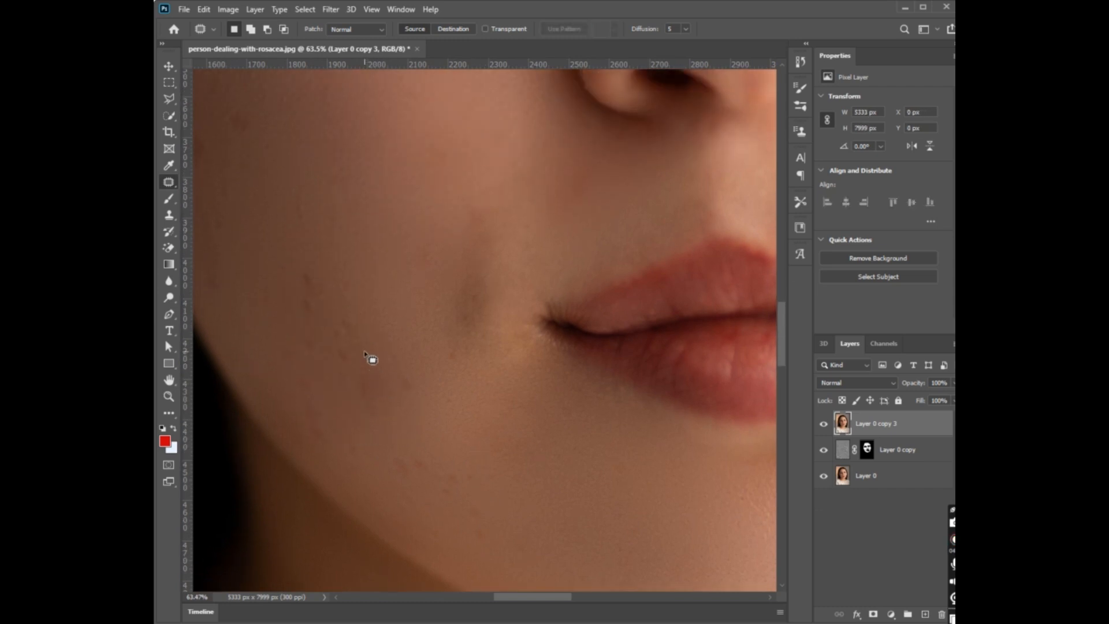
# - Outline a smaller blemished area on the lower cheek near the jaw, patch it with clean skin, and deselect it
pyautogui.moveTo(365, 351)
pyautogui.mouseDown()
pyautogui.moveTo(372, 372)
pyautogui.moveTo(439, 404)
pyautogui.mouseUp()
pyautogui.moveTo(379, 427); pyautogui.dragTo(479, 452)
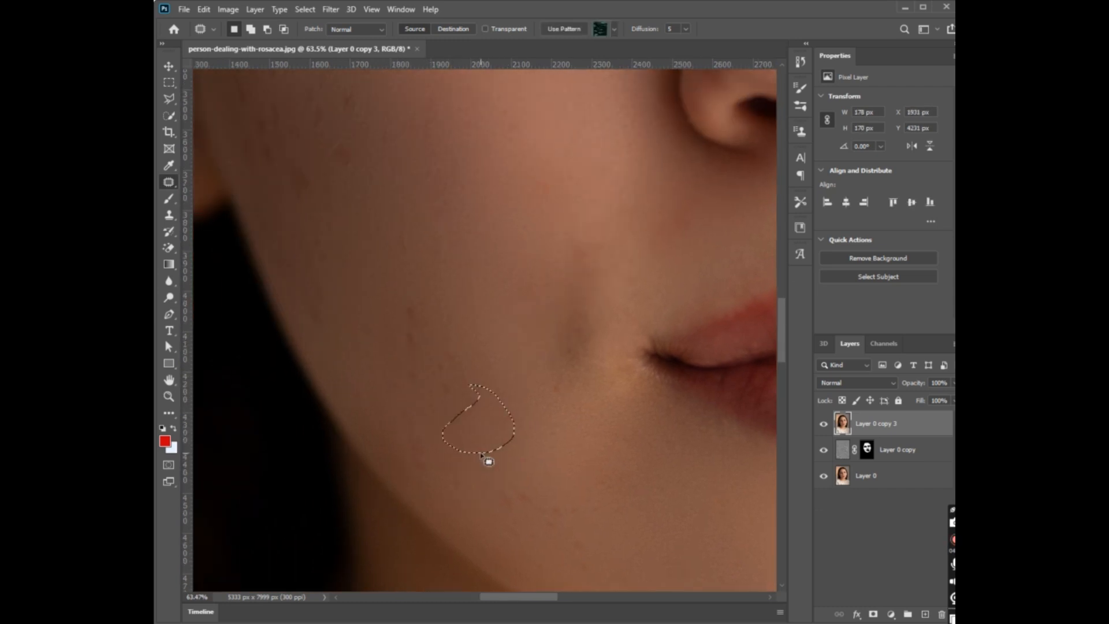
pyautogui.hotkey('ctrl', 'd')
# - Patch a narrow vertical strip of spots along the jawline on the lower cheek and clear the selection
pyautogui.moveTo(401, 293)
pyautogui.mouseDown()
pyautogui.moveTo(428, 342)
pyautogui.moveTo(406, 342)
pyautogui.moveTo(403, 292)
pyautogui.moveTo(484, 374)
pyautogui.moveTo(489, 440)
pyautogui.moveTo(457, 409)
pyautogui.moveTo(443, 339)
pyautogui.mouseUp()
pyautogui.scroll(-1, 427, 396)
pyautogui.hscroll(-2, 428, 397)
pyautogui.scroll(1, 486, 322)
pyautogui.hscroll(-1, 486, 322)
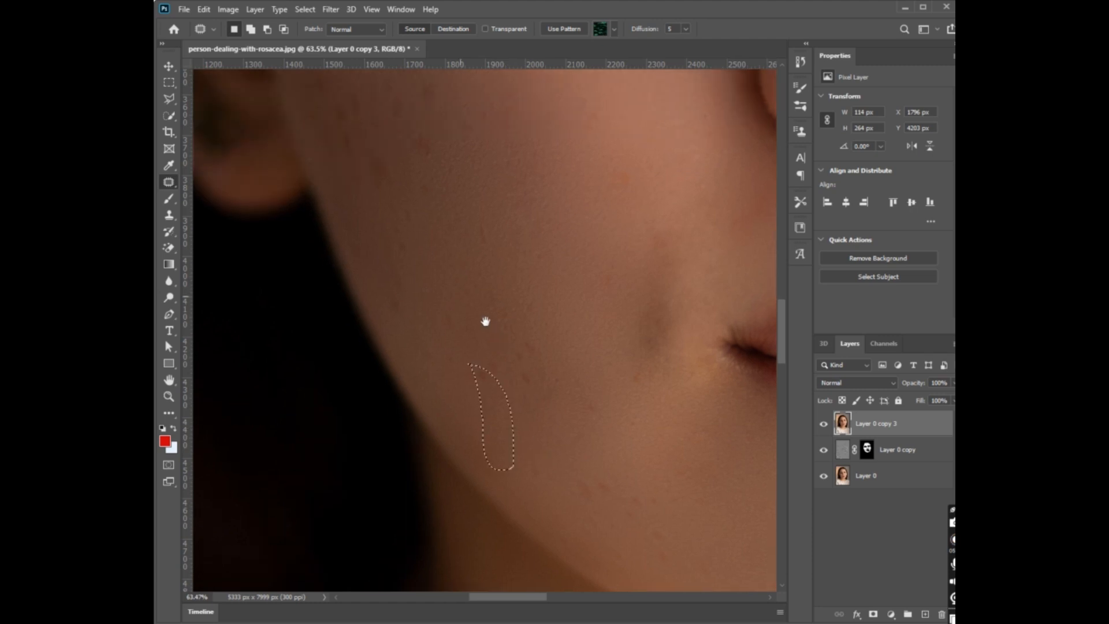
pyautogui.hotkey('ctrl', 'd')
# - Patch the spotted outer cheek near the ear, about 242 × 273 px, from skin lower on the cheek, undoing the first attempt
pyautogui.scroll(-2, 464, 436)
pyautogui.moveTo(347, 362); pyautogui.dragTo(341, 491)
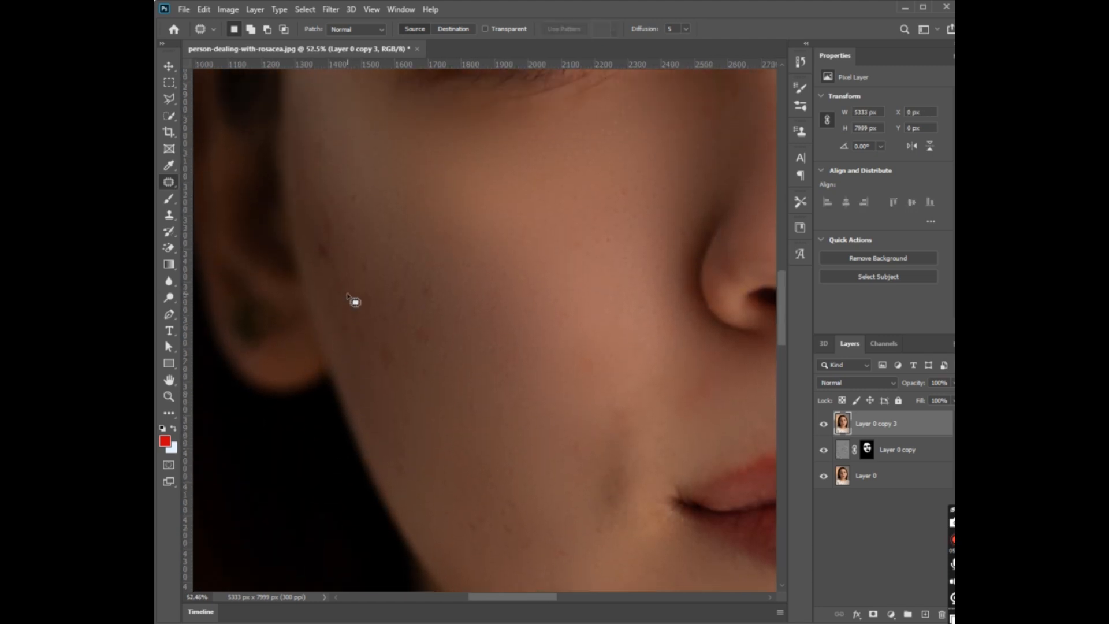
pyautogui.scroll(4, 405, 378)
pyautogui.moveTo(384, 219)
pyautogui.mouseDown()
pyautogui.moveTo(460, 331)
pyautogui.moveTo(385, 220)
pyautogui.mouseUp()
pyautogui.moveTo(391, 296); pyautogui.dragTo(520, 346)
pyautogui.hotkey('ctrl', 'd')
pyautogui.scroll(2, 364, 386)
pyautogui.hotkey('ctrl', 'z')
pyautogui.hotkey('ctrl', 'z')
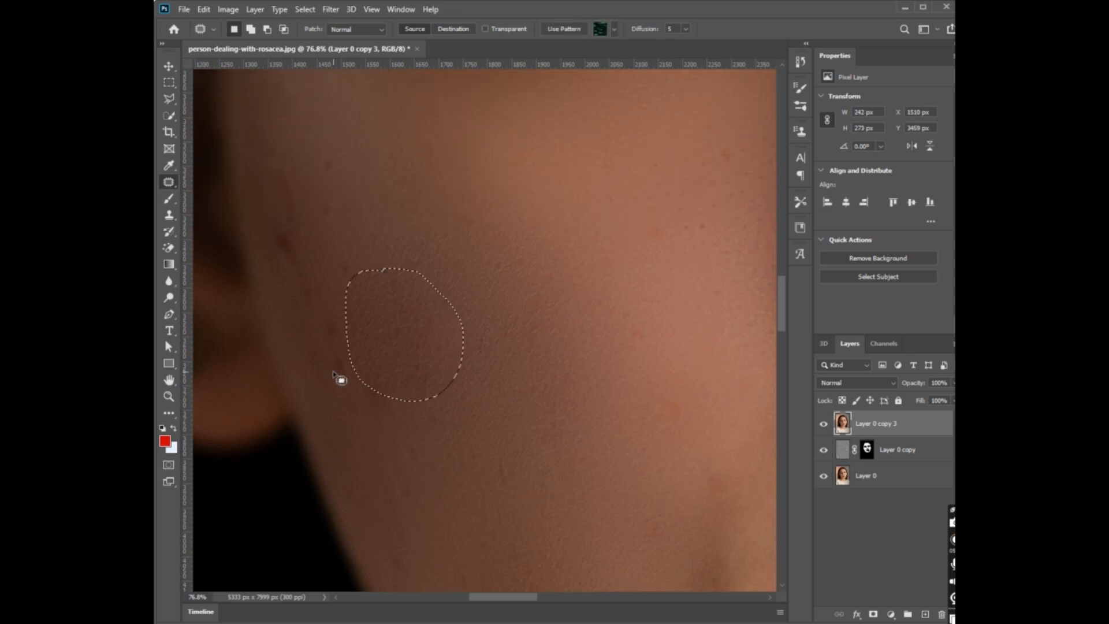
pyautogui.moveTo(389, 359); pyautogui.dragTo(453, 485)
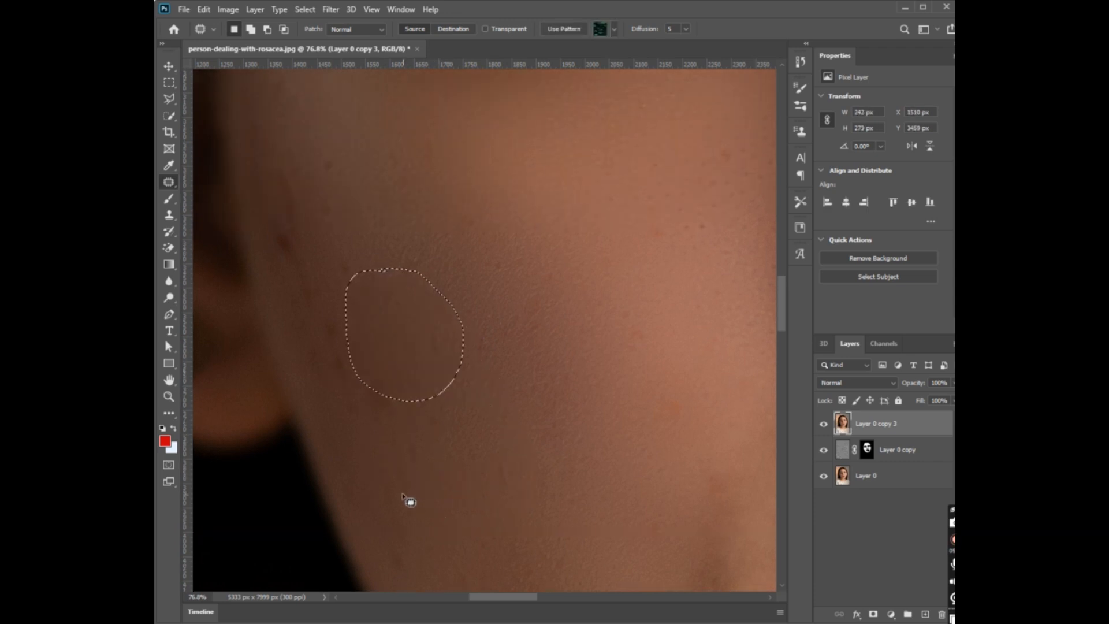
pyautogui.hotkey('ctrl', 'd')
# - Patch a narrow blemished strip of about 107 × 253 px on the cheek's outer edge beside the ear
pyautogui.scroll(2, 406, 498)
pyautogui.hscroll(-4, 341, 401)
pyautogui.moveTo(399, 268)
pyautogui.mouseDown()
pyautogui.moveTo(435, 352)
pyautogui.moveTo(423, 390)
pyautogui.moveTo(388, 326)
pyautogui.moveTo(403, 272)
pyautogui.mouseUp()
pyautogui.moveTo(422, 354); pyautogui.dragTo(464, 351)
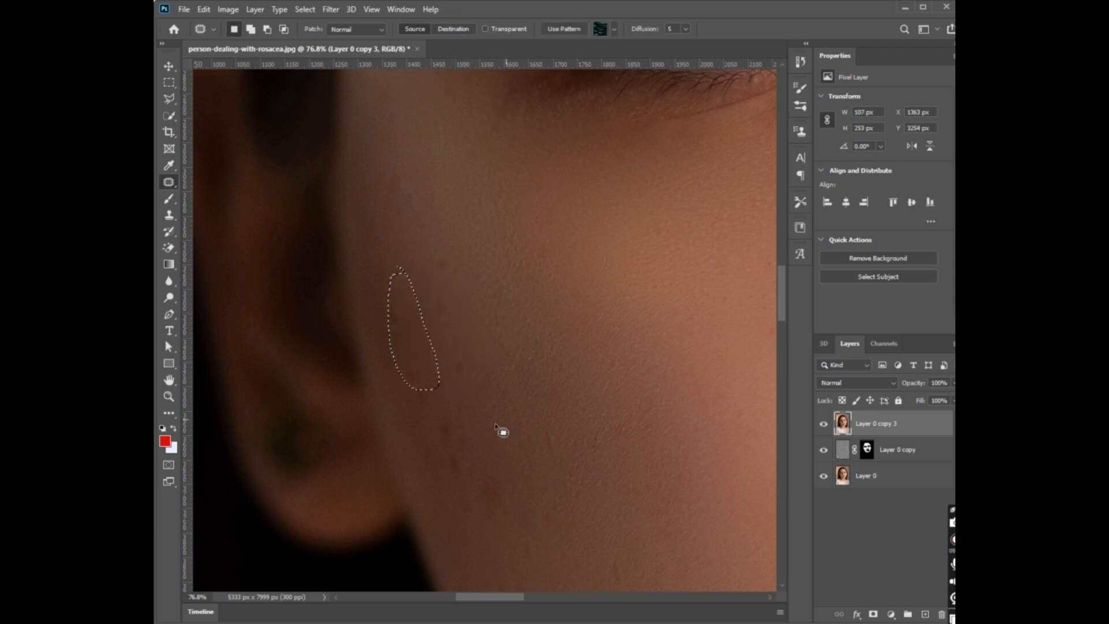
# - Clear the selection and return to the Move tool with the whole face in view
pyautogui.click(168, 67)
pyautogui.scroll(-3, 621, 399)
pyautogui.hotkey('ctrl', 'd')
pyautogui.scroll(-5, 587, 456)
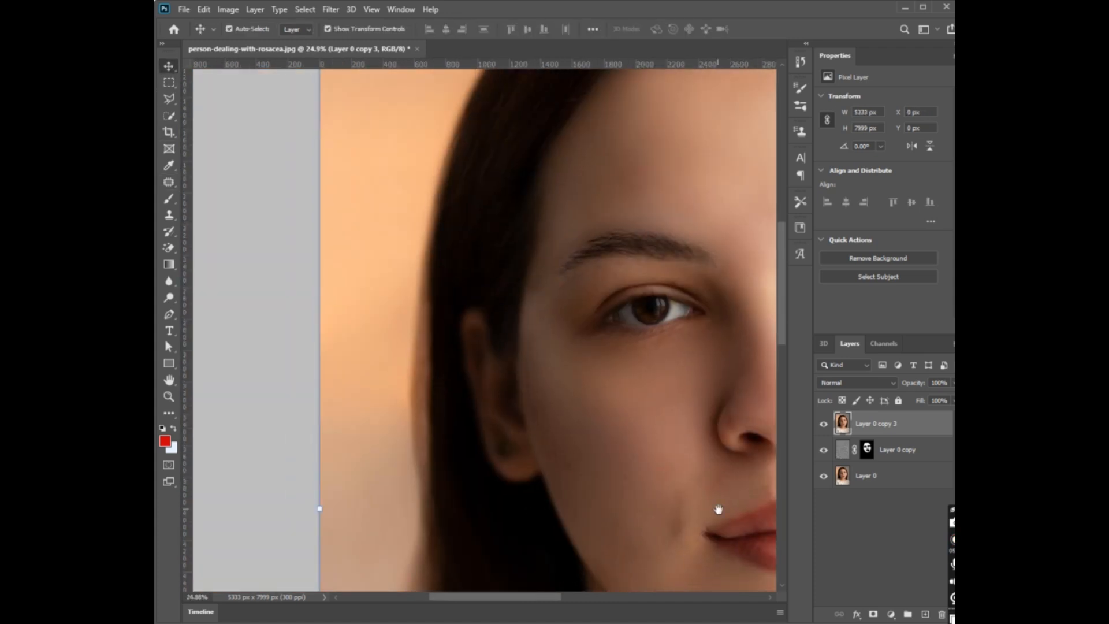
pyautogui.moveTo(718, 510); pyautogui.dragTo(423, 462)
pyautogui.scroll(-1, 397, 486)
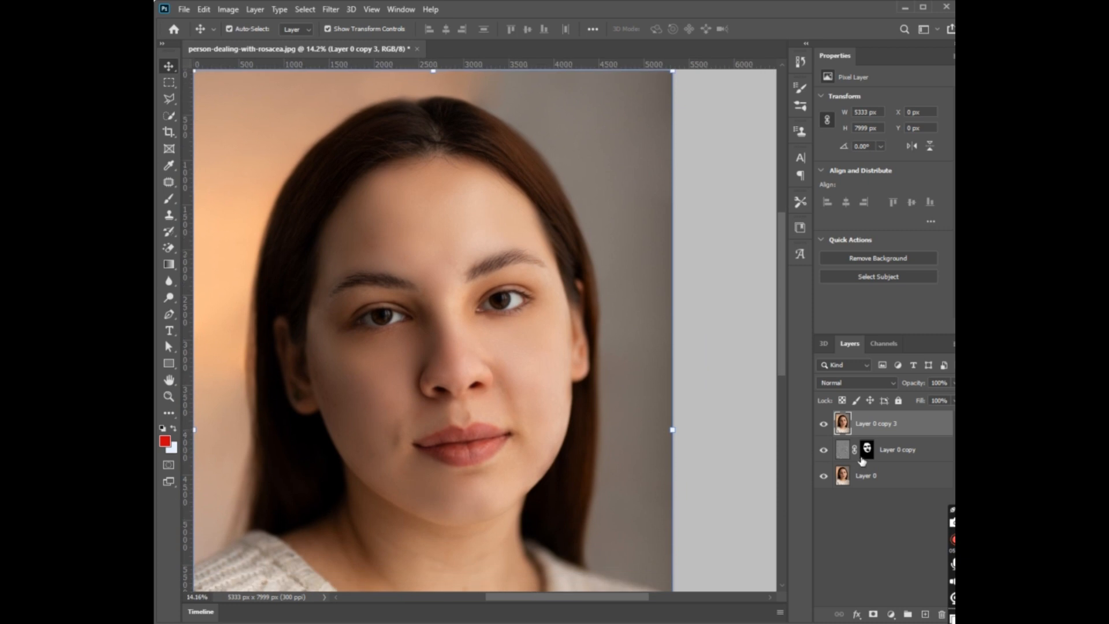
# - Toggle the visibility of the patched copy and the masked Vivid Light layer to compare the portrait before and after retouching
pyautogui.click(824, 431)
pyautogui.moveTo(824, 450); pyautogui.dragTo(824, 424)
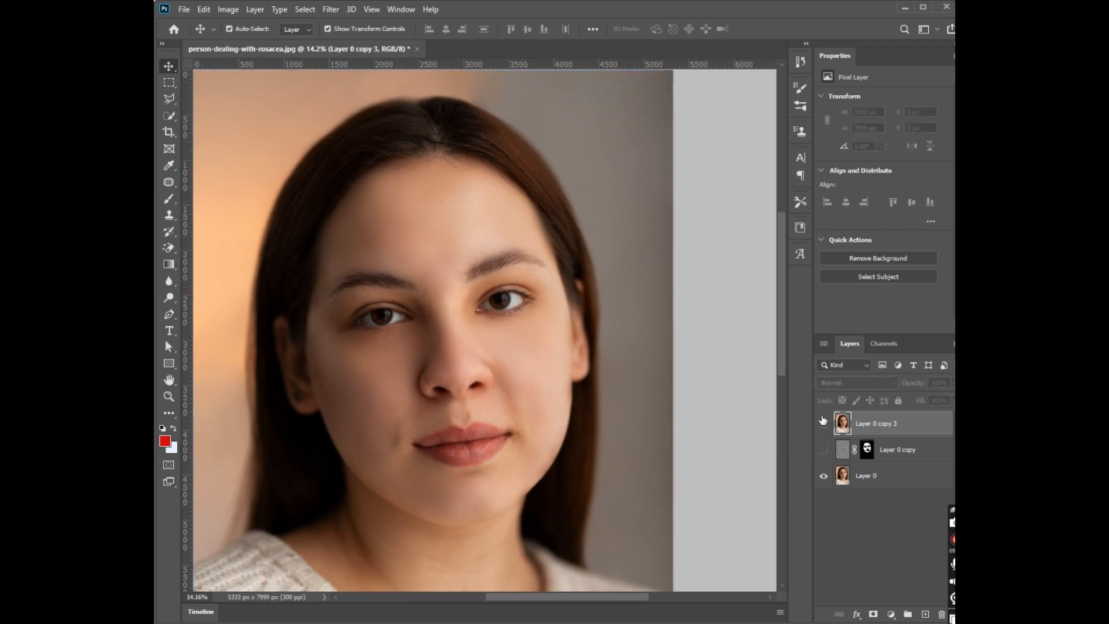
pyautogui.scroll(-2, 545, 459)
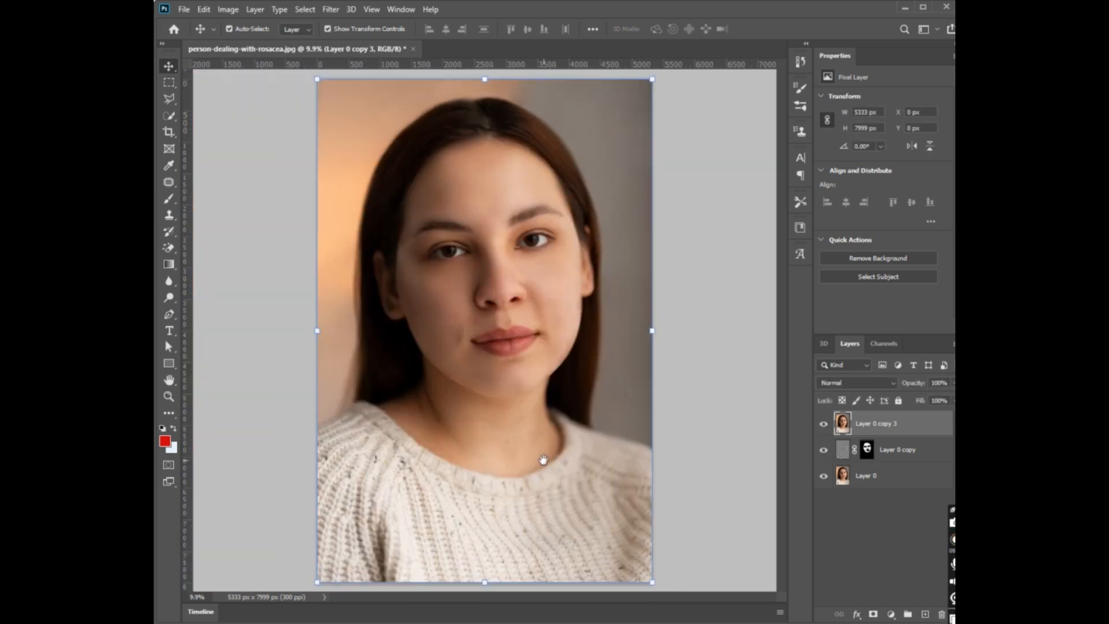
pyautogui.scroll(4, 404, 252)
pyautogui.moveTo(402, 247); pyautogui.dragTo(408, 252)
pyautogui.click(867, 451)
pyautogui.scroll(5, 389, 277)
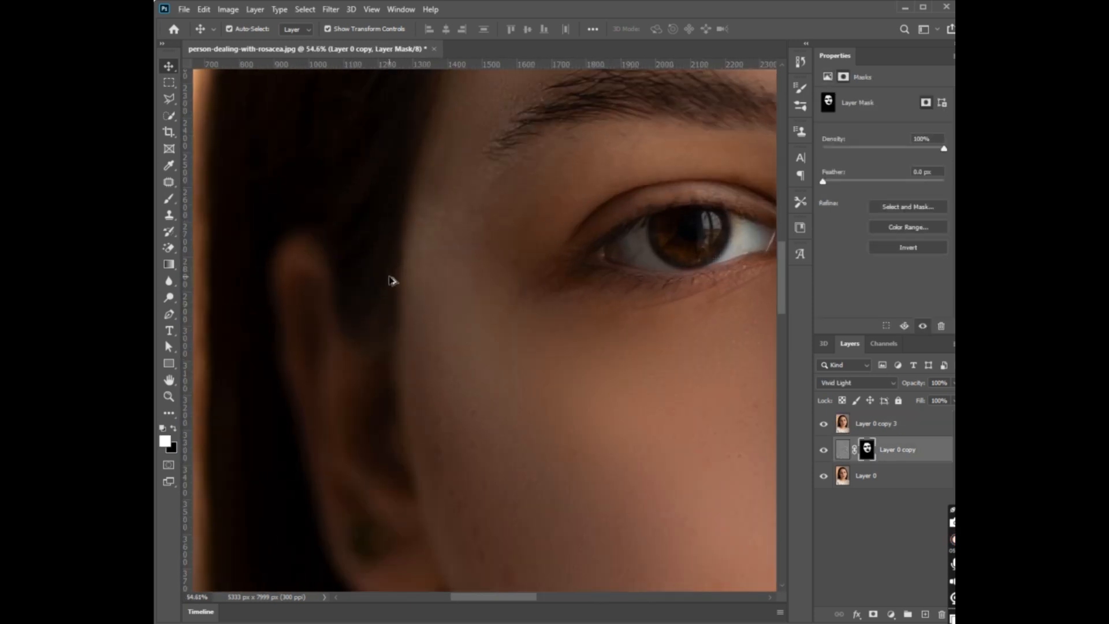
pyautogui.press('b')
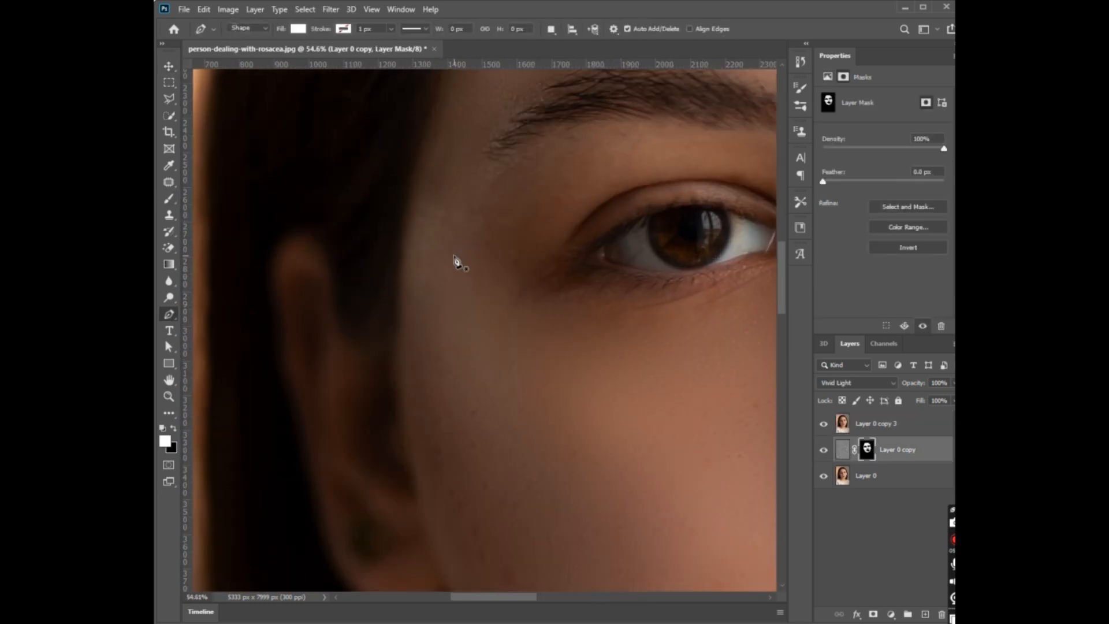
pyautogui.press('b')
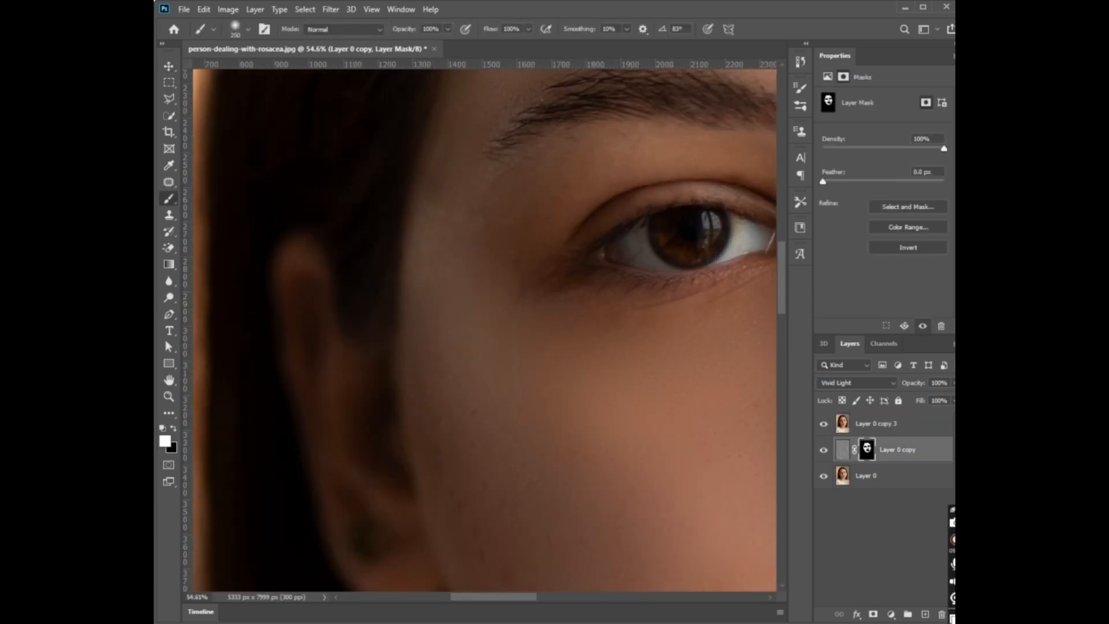
pyautogui.press('x')
pyautogui.click(176, 429)
pyautogui.scroll(-5, 439, 377)
pyautogui.click(168, 67)
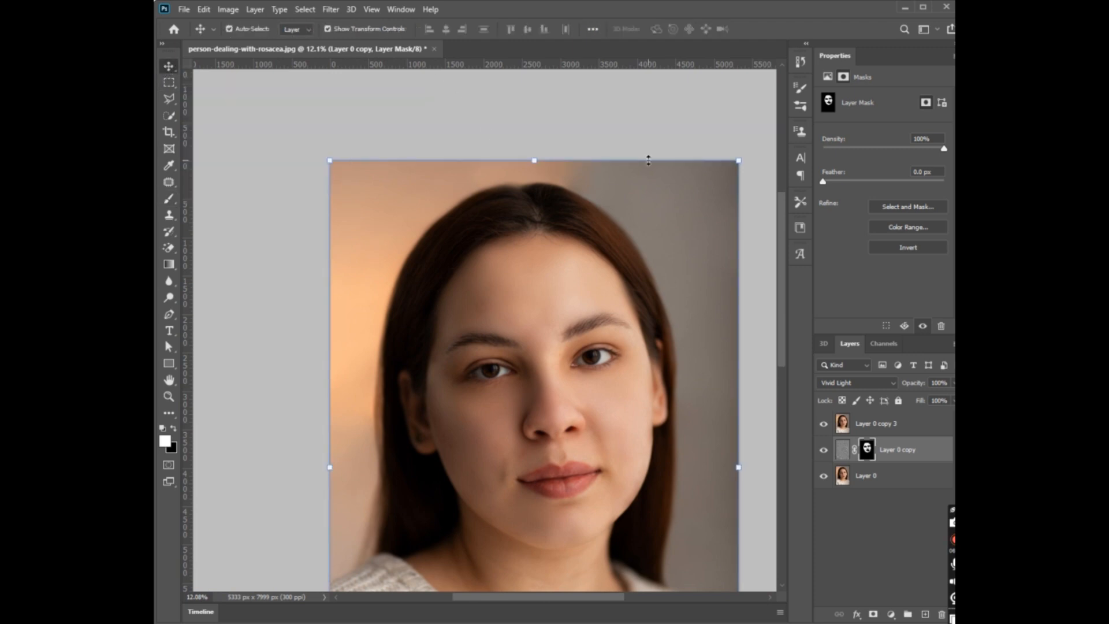
pyautogui.click(634, 136)
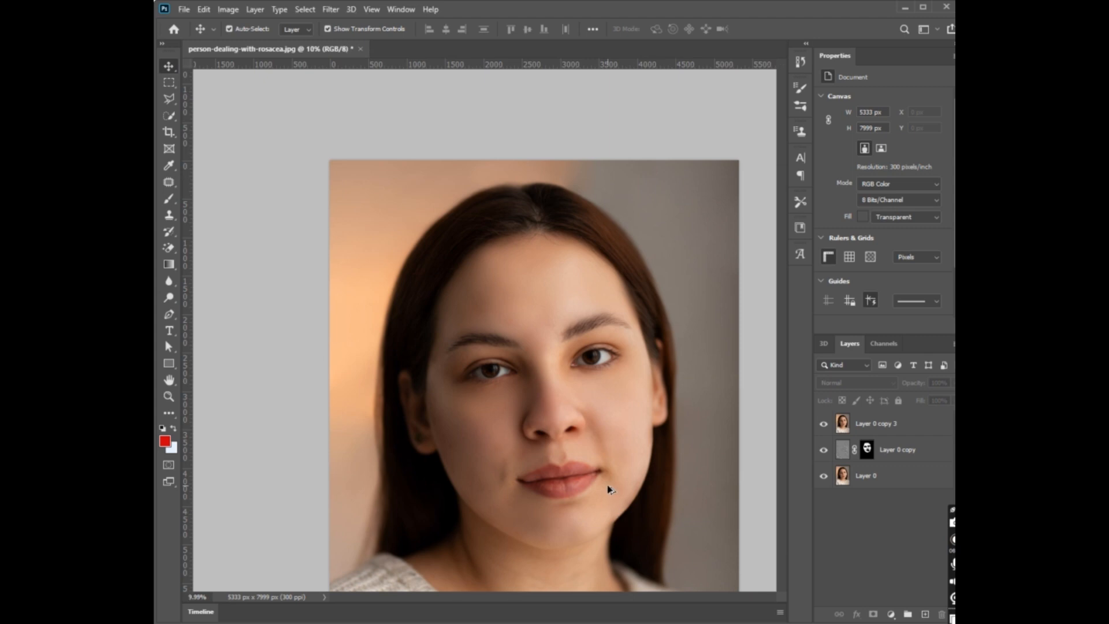
# - Hide both retouching layers to check the face against the original Layer 0, and show them again
pyautogui.moveTo(609, 486); pyautogui.dragTo(569, 381)
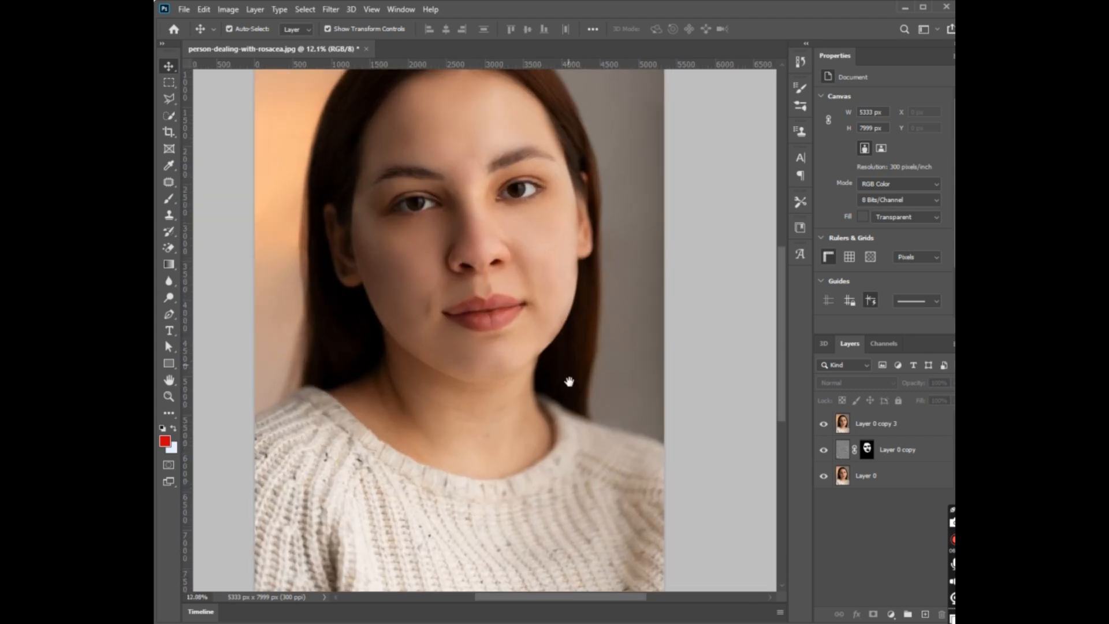
pyautogui.scroll(1, 507, 421)
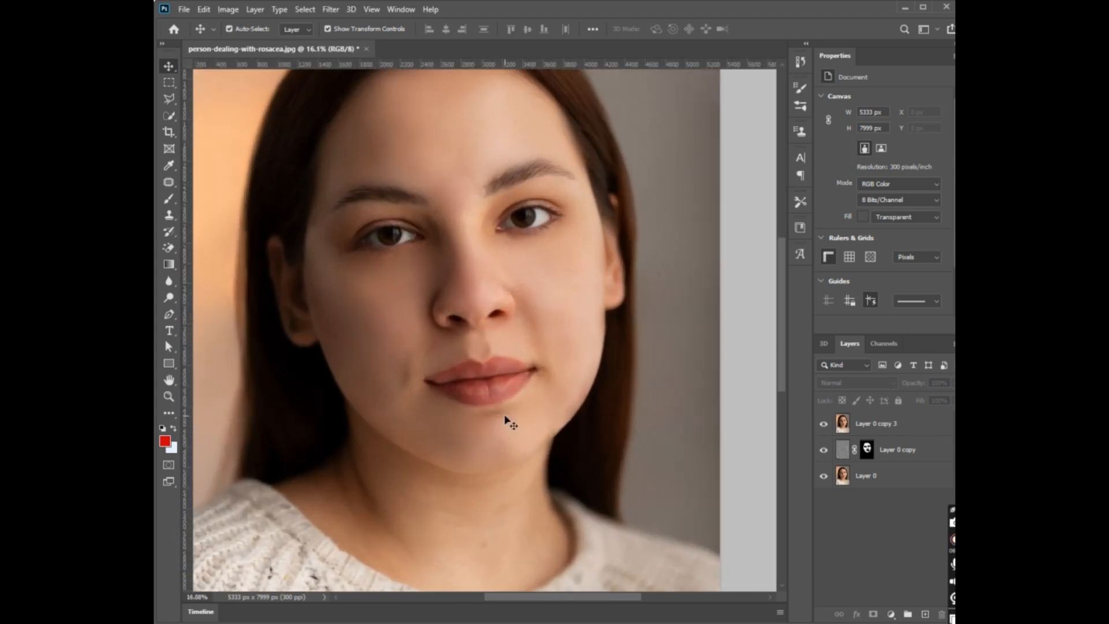
pyautogui.scroll(3, 520, 424)
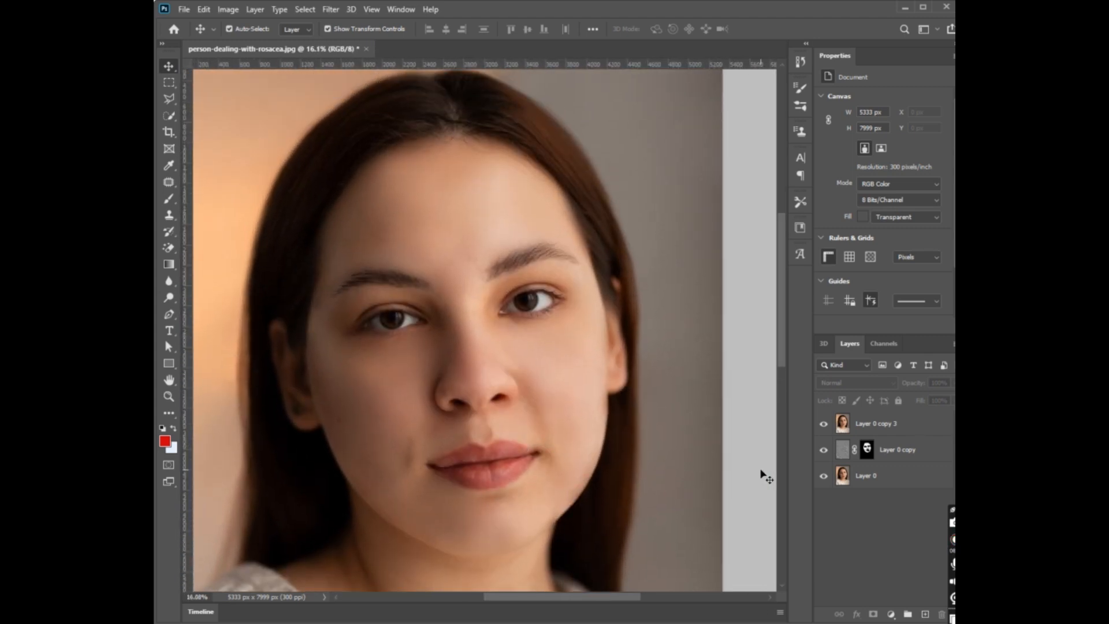
pyautogui.click(824, 450)
pyautogui.click(825, 424)
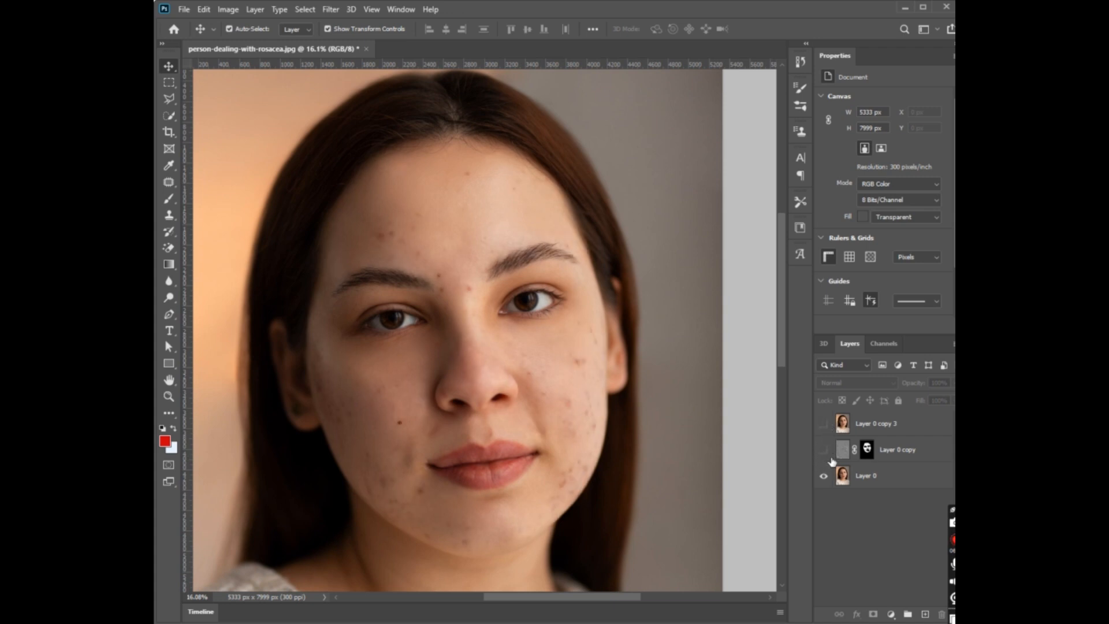
pyautogui.click(824, 450)
pyautogui.click(823, 424)
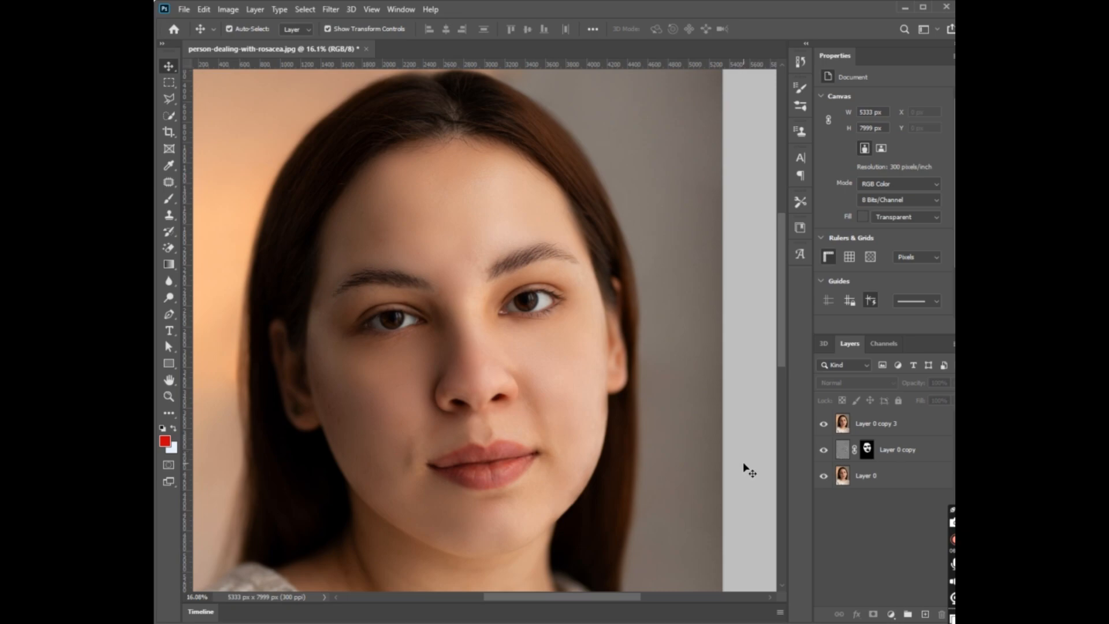
pyautogui.hotkey('ctrl', '-')
pyautogui.hotkey('ctrl', '-')
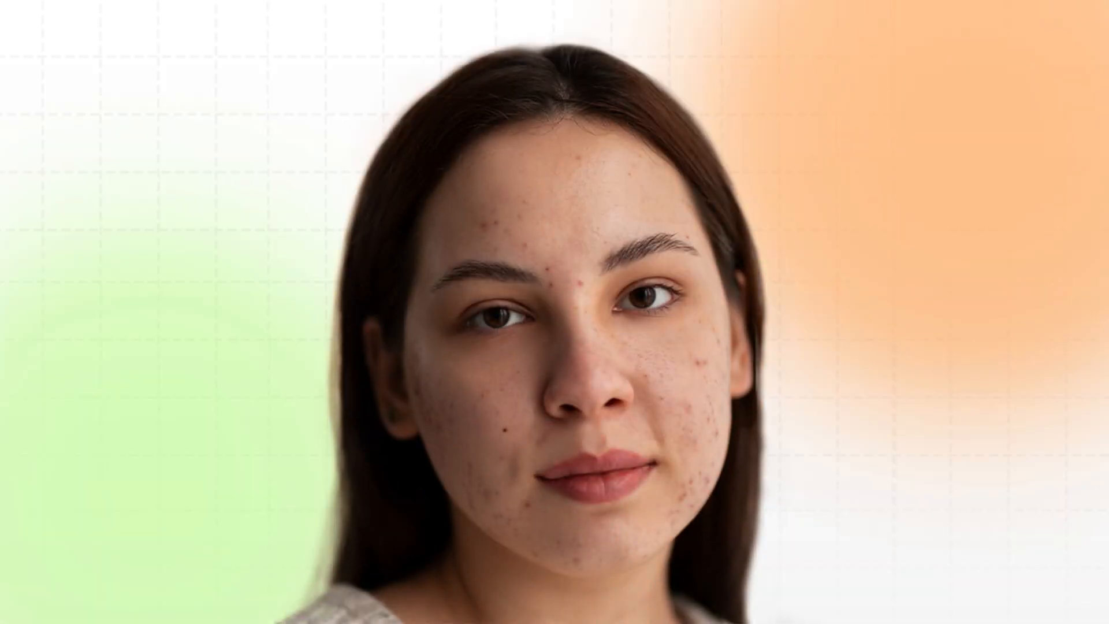